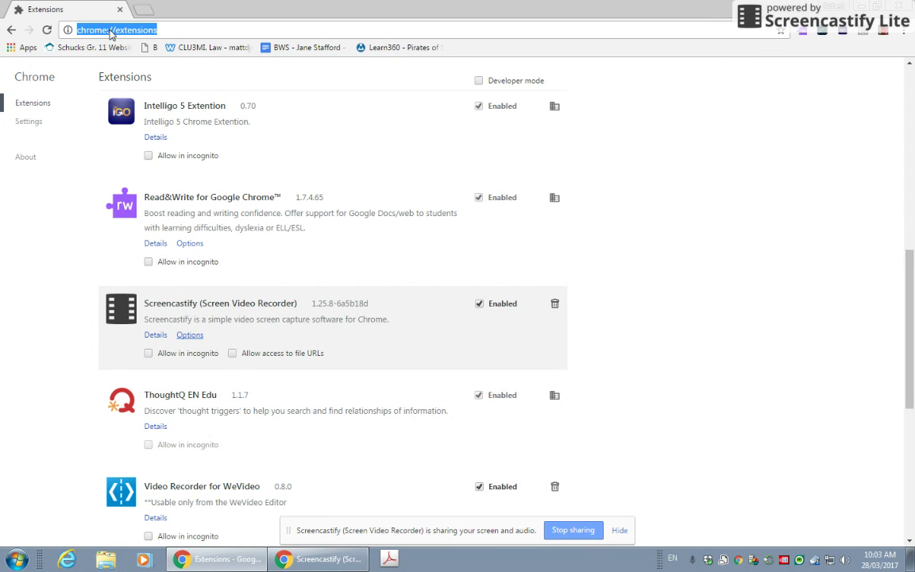
# - Go to slides.google.com from the Chrome address bar
pyautogui.write('s')
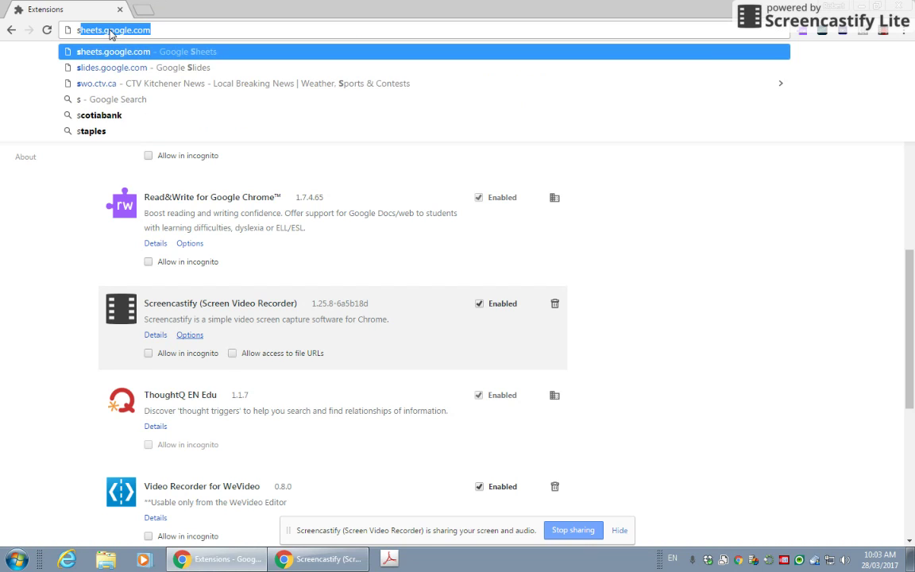
pyautogui.write('l')
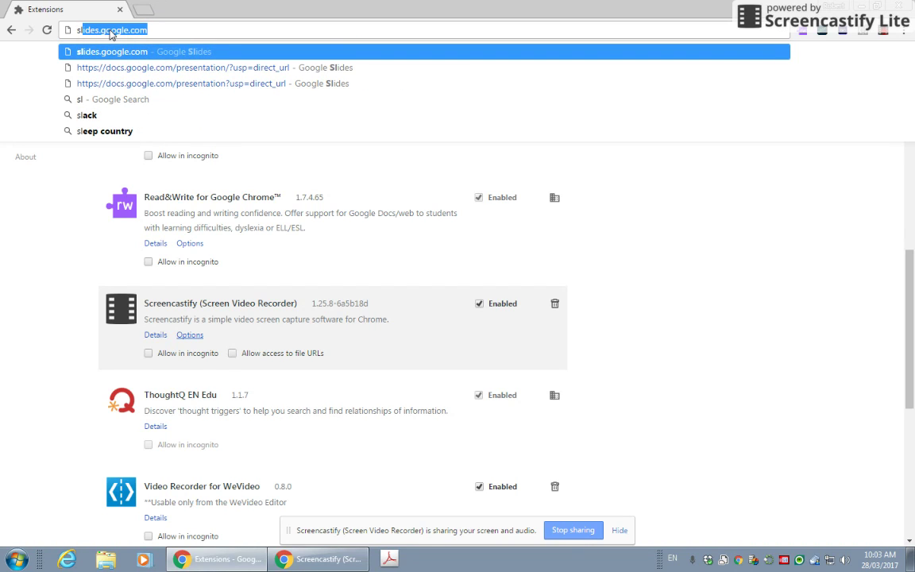
pyautogui.press('Return')
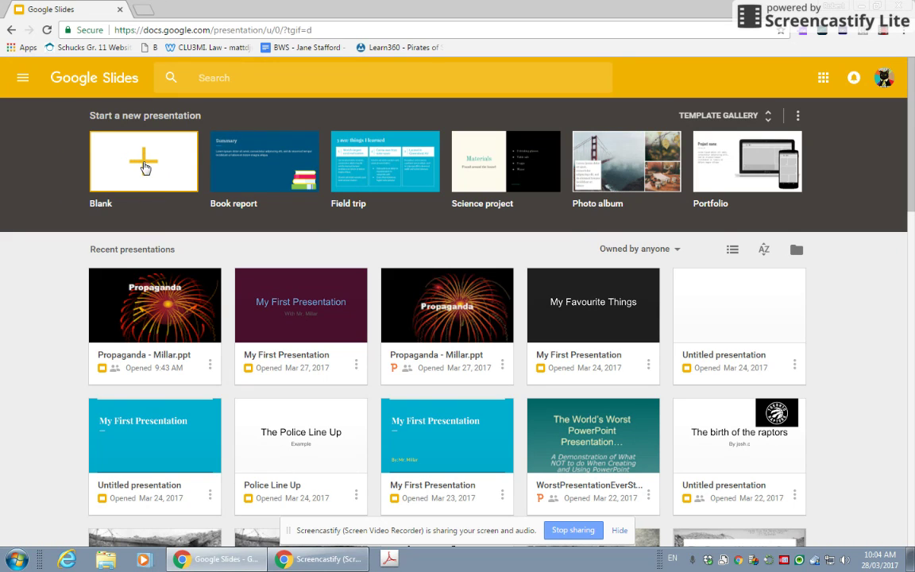
# - Create a new blank presentation from the Google Slides home page
pyautogui.click(143, 165)
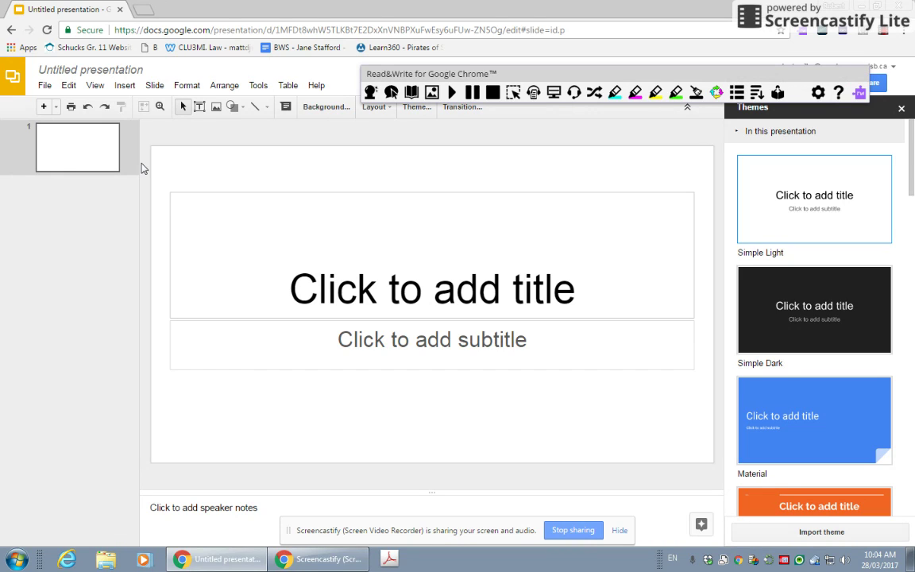
# - Enter 'My Favourite Things' as the first slide's title, correcting the typo
pyautogui.moveTo(471, 73); pyautogui.dragTo(467, 68)
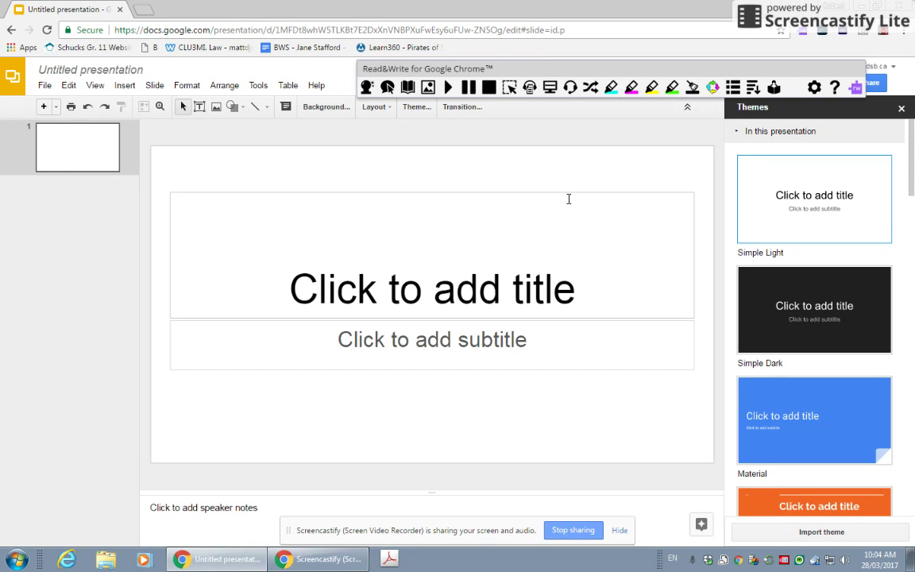
pyautogui.click(357, 277)
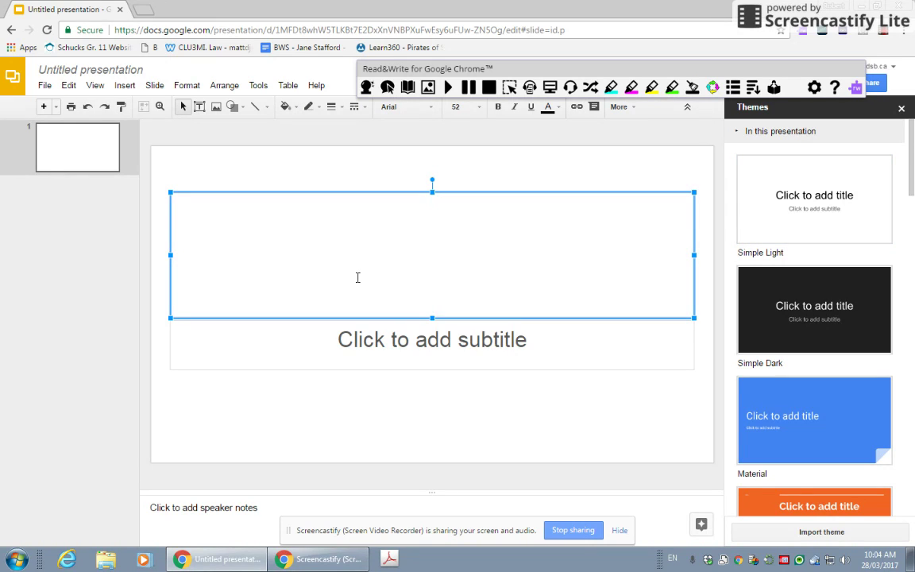
pyautogui.write('M')
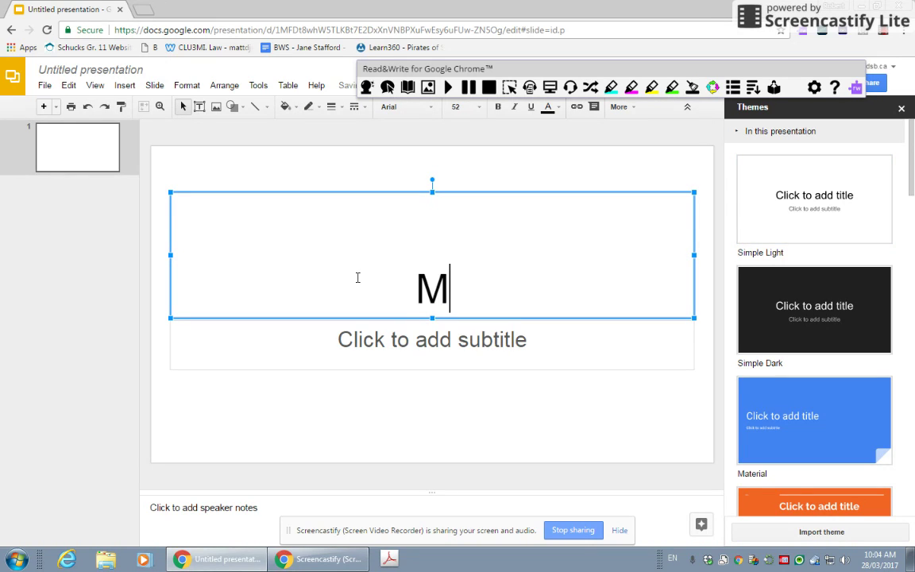
pyautogui.write('y Fa')
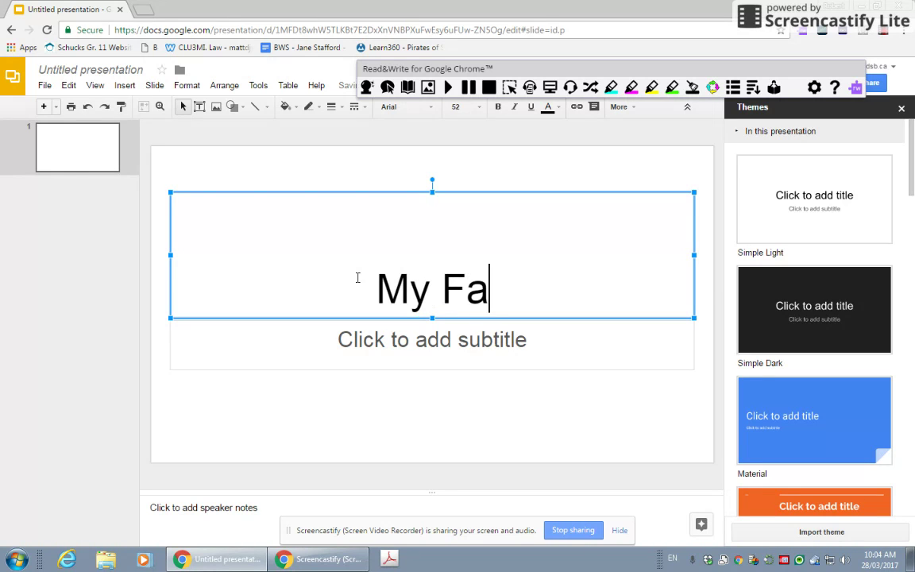
pyautogui.write('vouri')
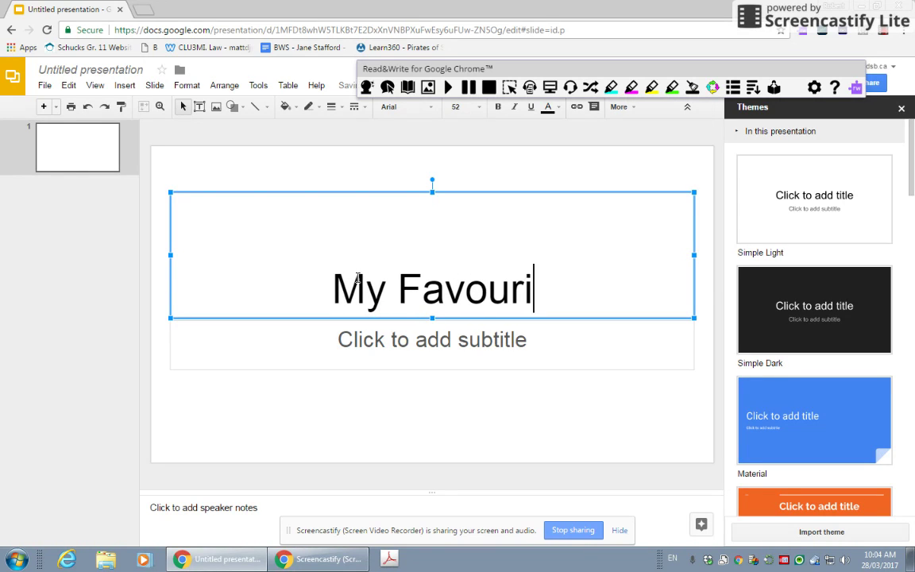
pyautogui.write('te T')
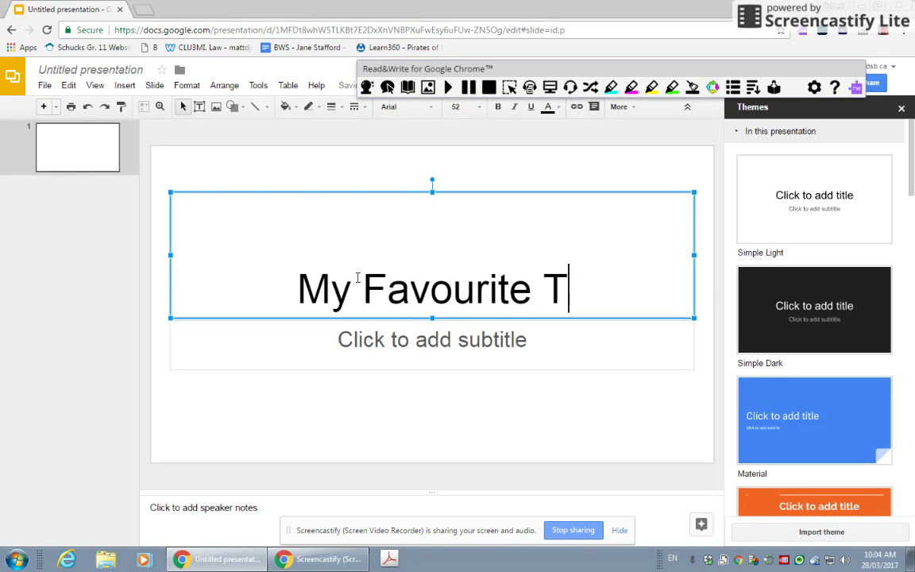
pyautogui.write('hin')
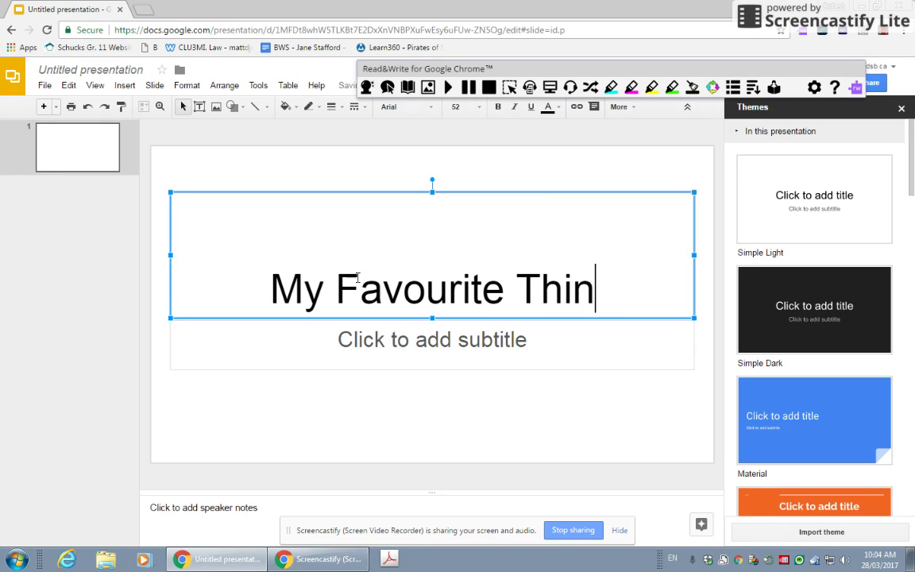
pyautogui.write('gs')
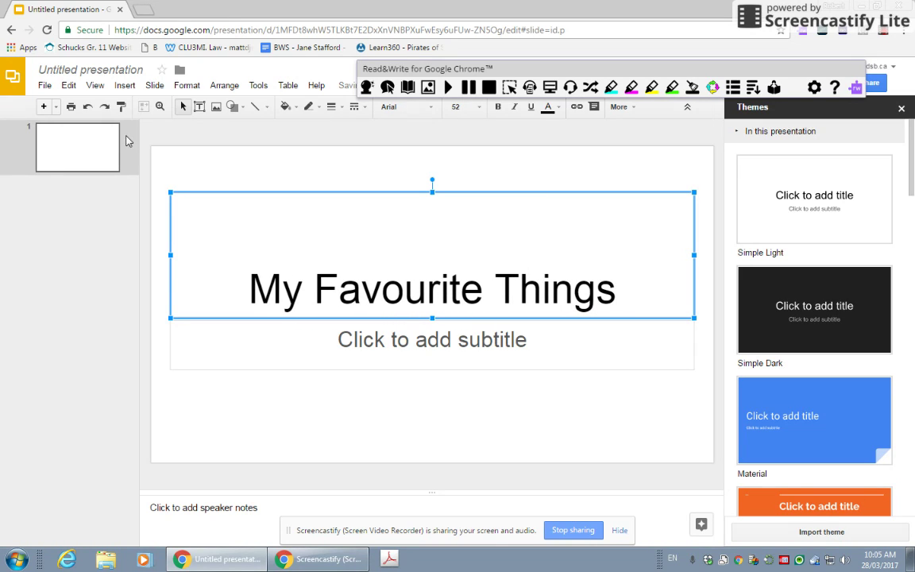
# - Name the file 'My Favourite Things' and dismiss the Themes panel
pyautogui.moveTo(631, 286); pyautogui.dragTo(213, 270)
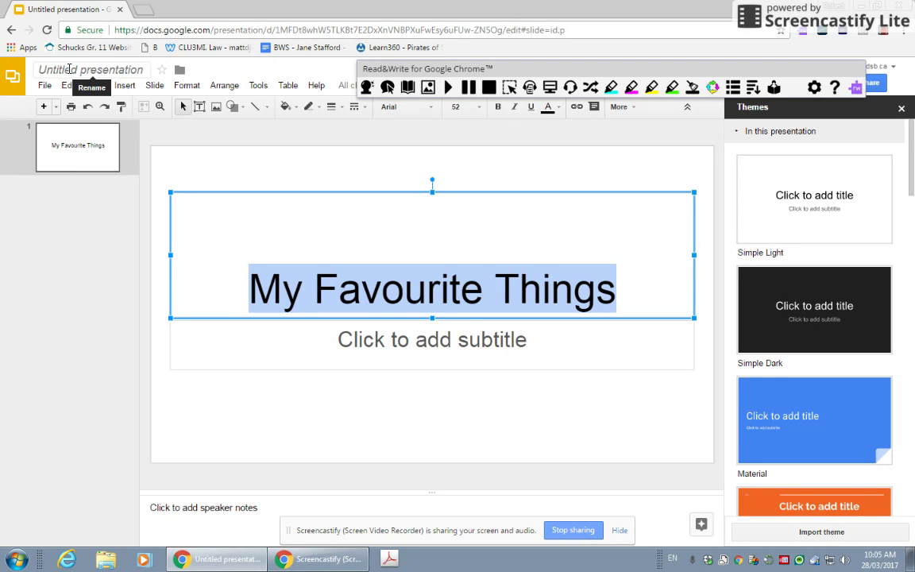
pyautogui.click(69, 69)
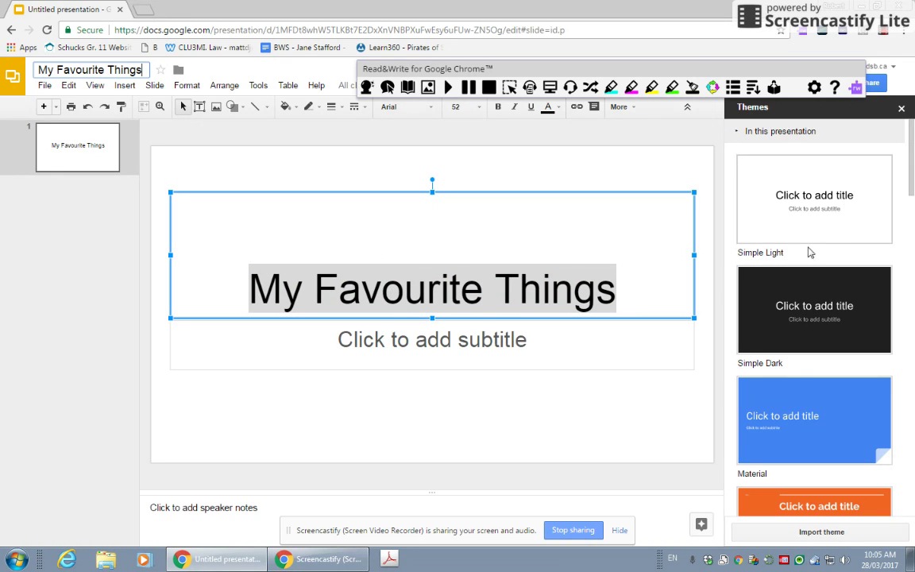
pyautogui.click(900, 110)
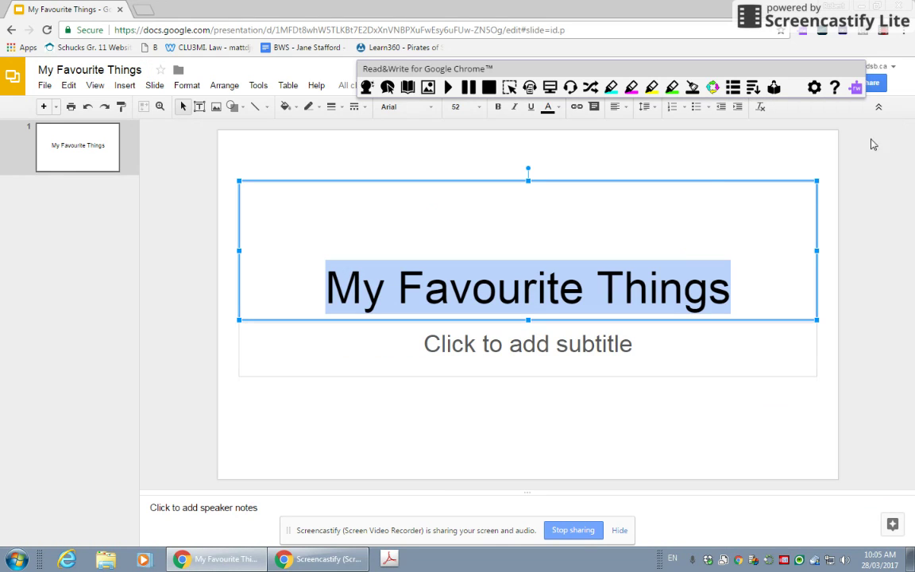
pyautogui.click(330, 158)
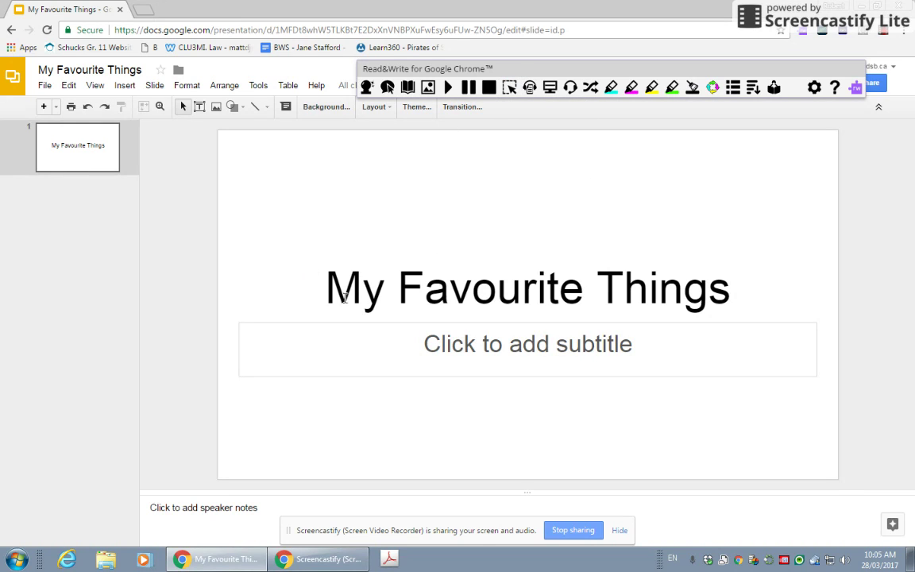
# - Format the 'My Favourite Things' title text in red Syncopate
pyautogui.click(388, 308)
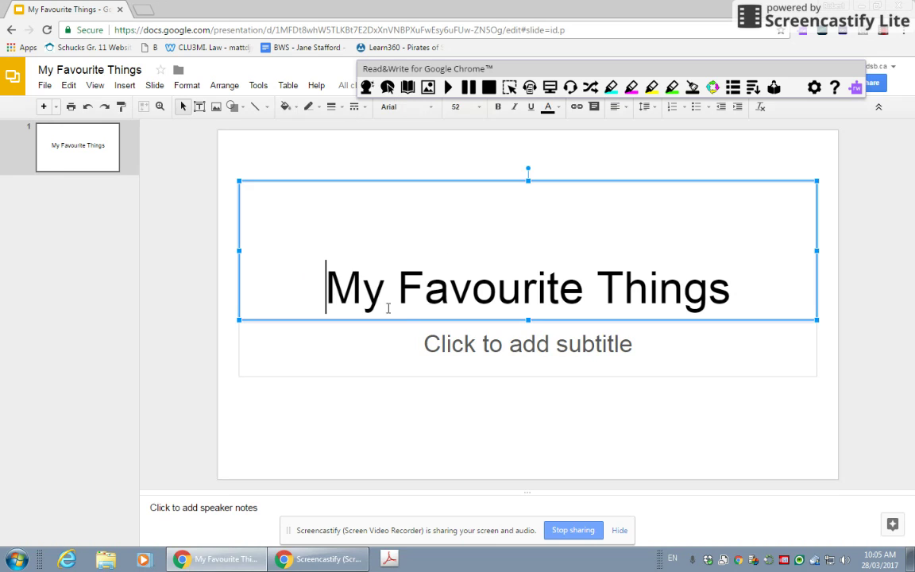
pyautogui.click(386, 330)
pyautogui.click(320, 269)
pyautogui.moveTo(324, 286); pyautogui.dragTo(668, 287)
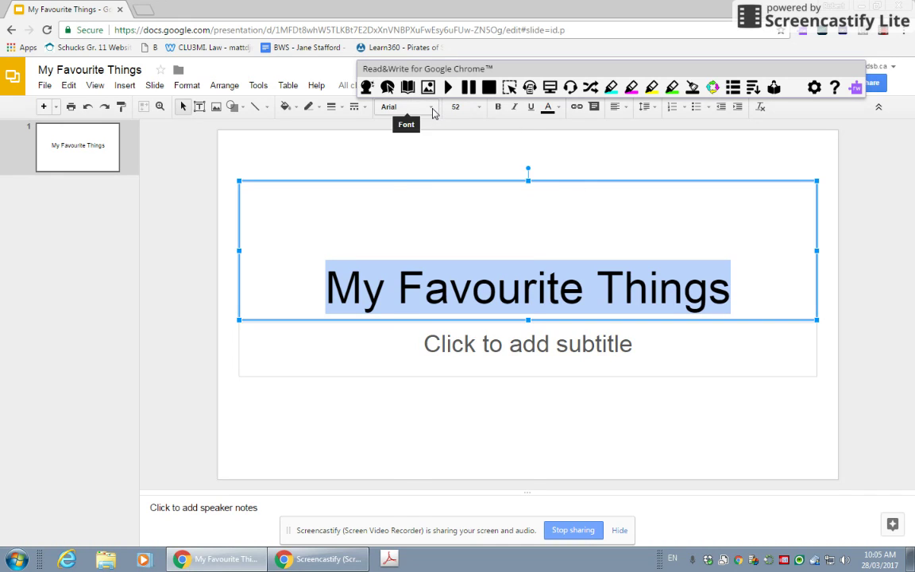
pyautogui.click(434, 113)
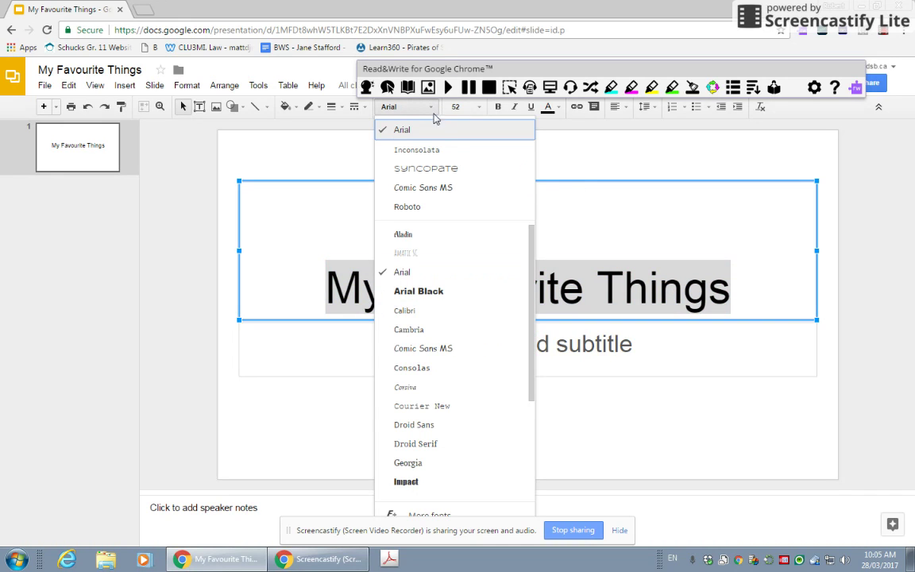
pyautogui.click(438, 174)
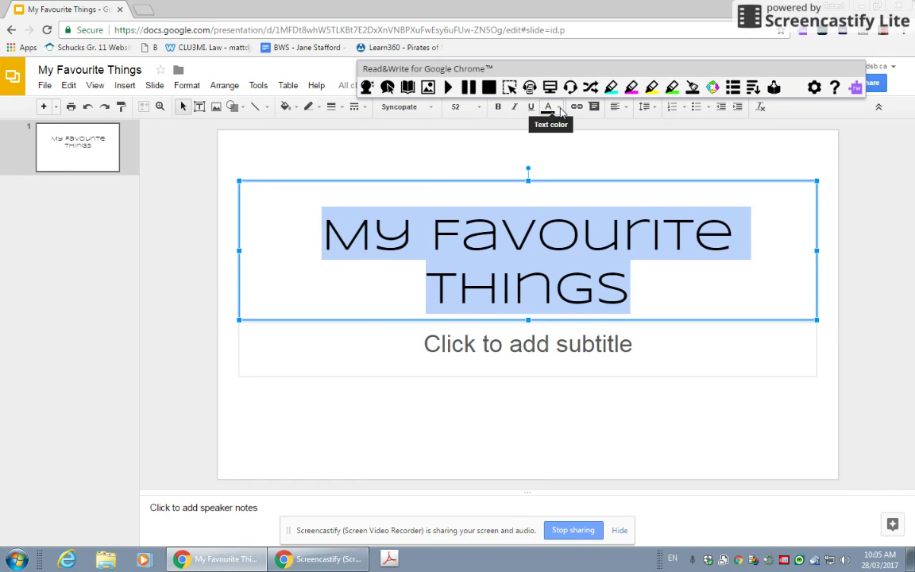
pyautogui.click(559, 109)
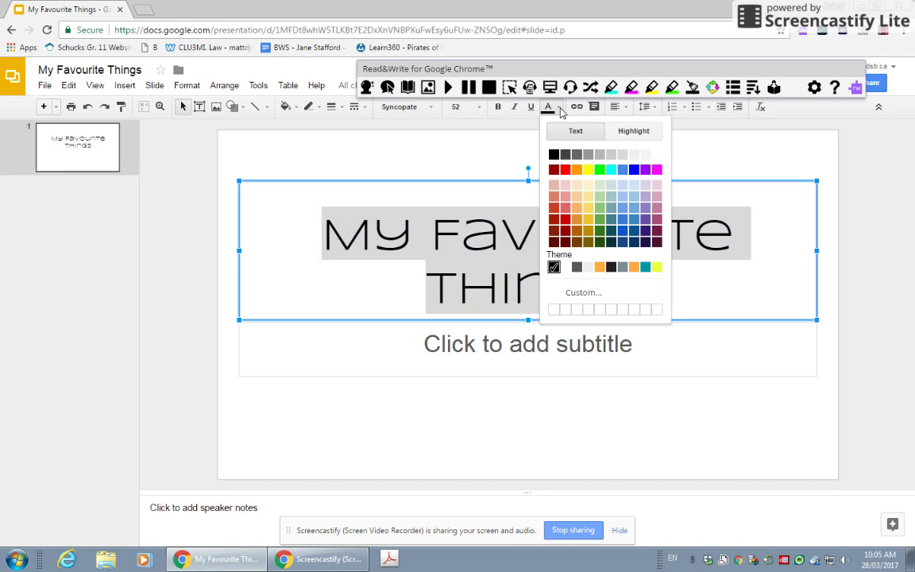
pyautogui.click(565, 169)
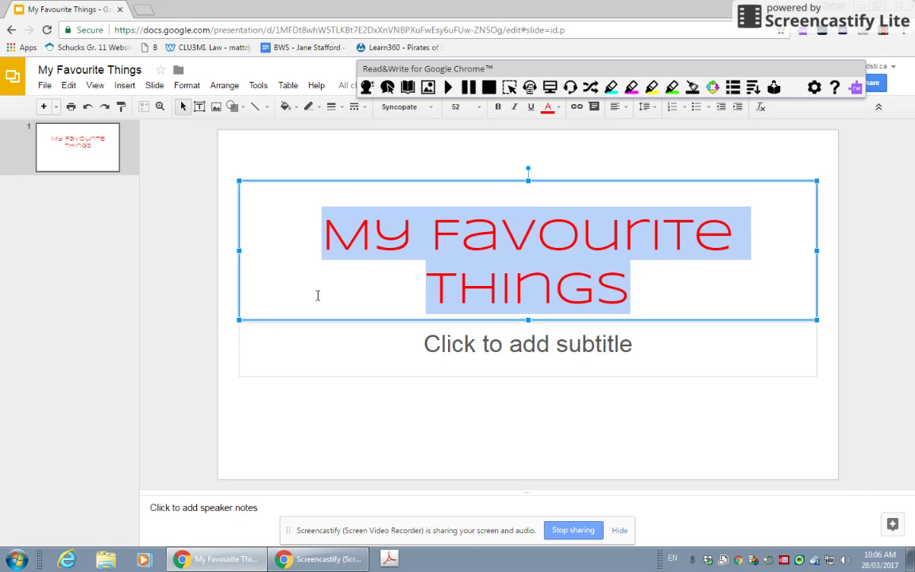
pyautogui.click(377, 160)
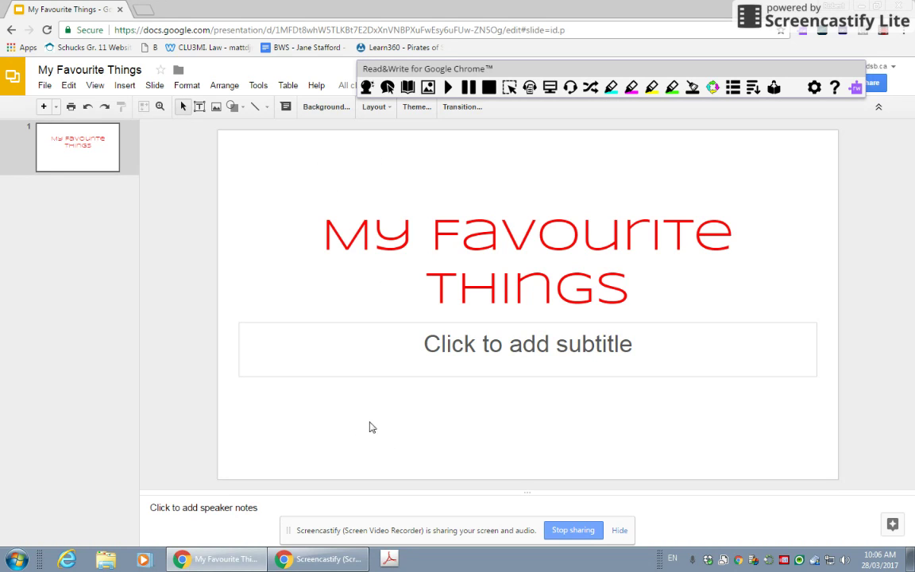
# - Set slide 1's background colour to light green
pyautogui.click(325, 108)
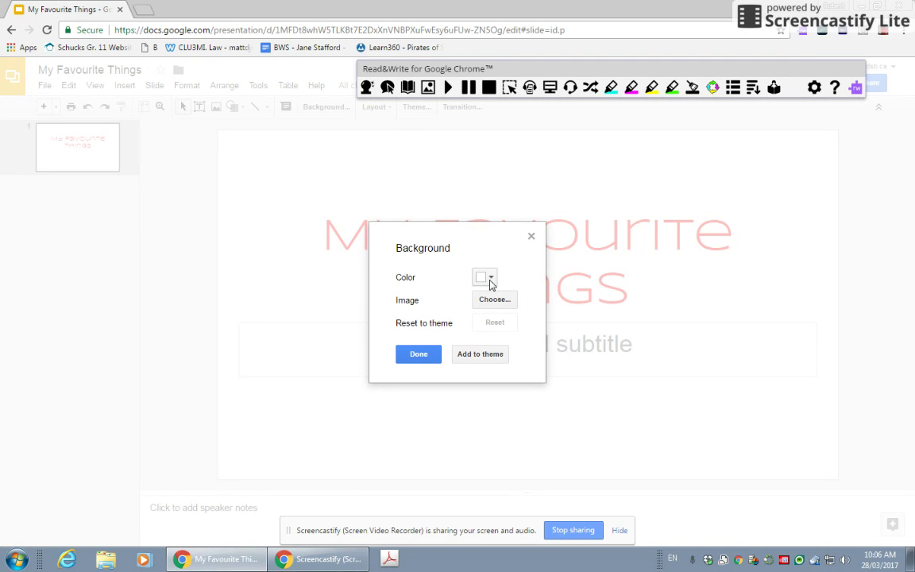
pyautogui.click(490, 278)
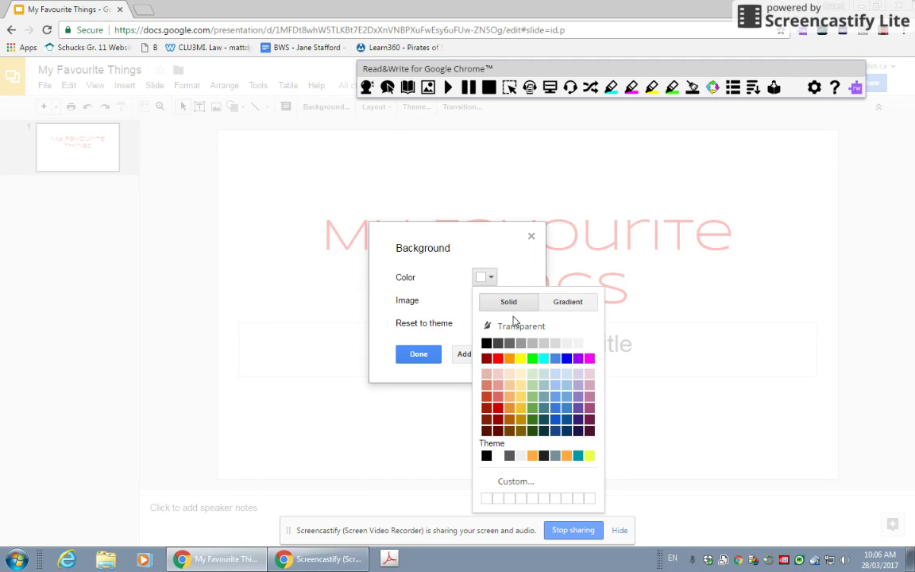
pyautogui.click(531, 374)
pyautogui.click(419, 354)
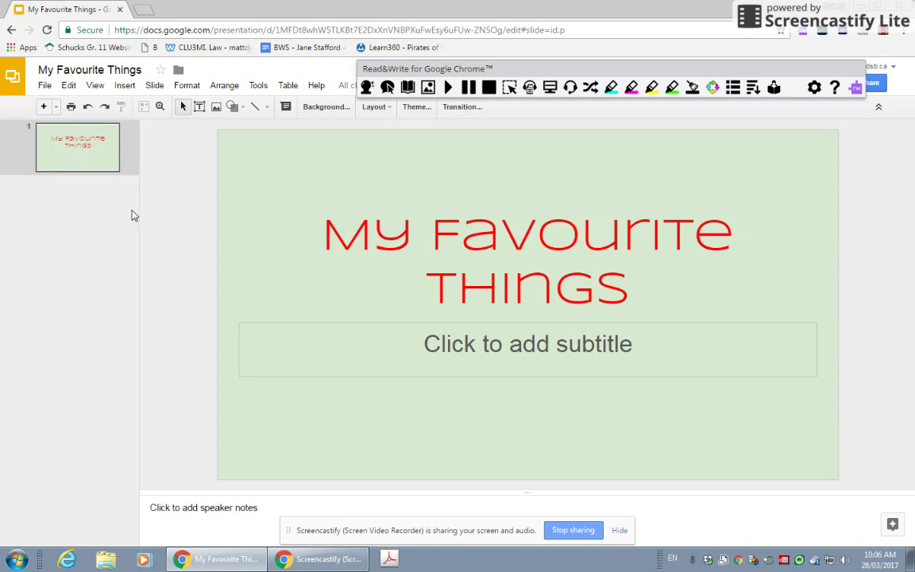
pyautogui.click(82, 215)
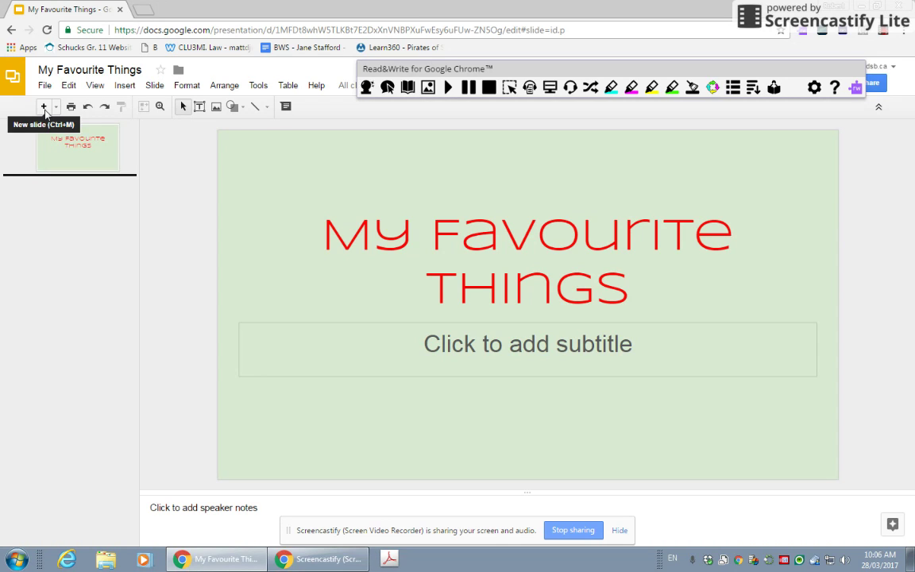
# - Add a second slide and title it 'My Favourite TV Shows'
pyautogui.click(44, 108)
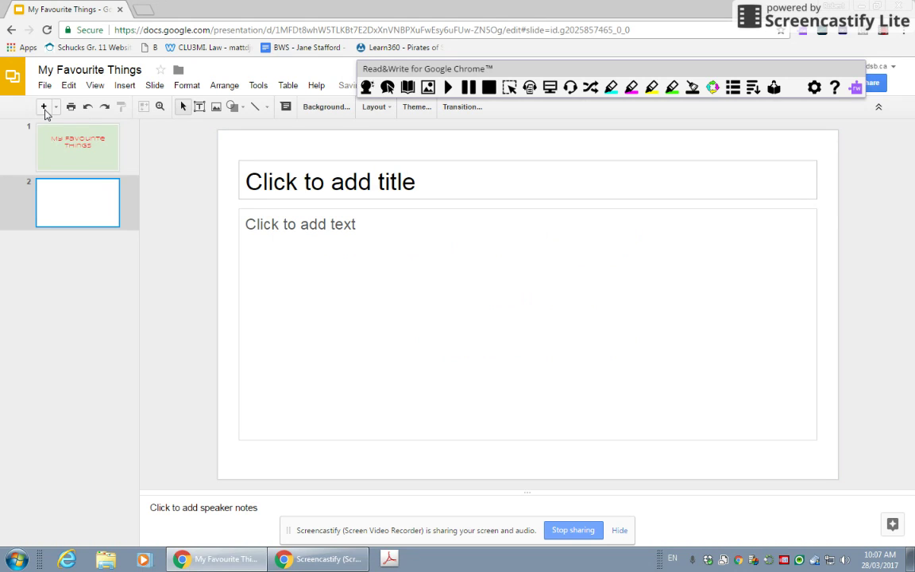
pyautogui.click(297, 182)
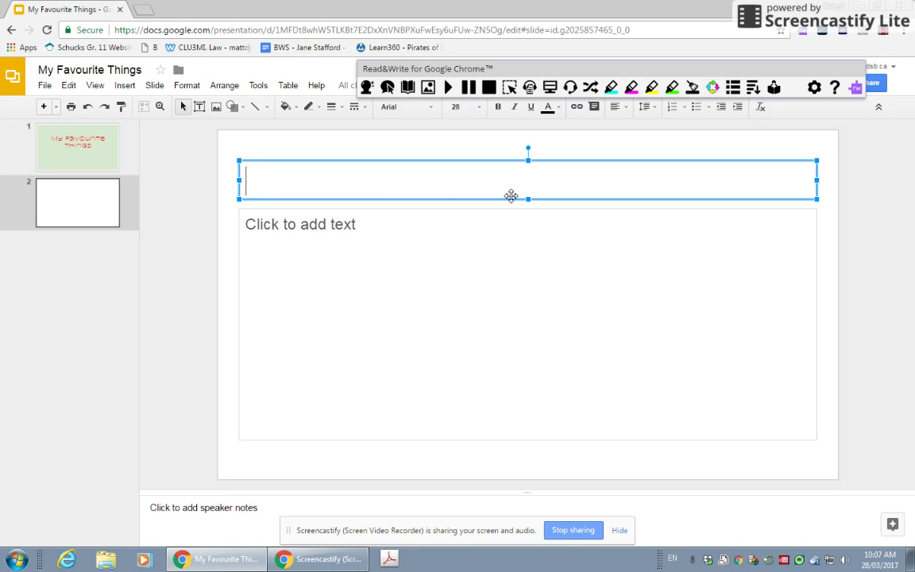
pyautogui.write('M')
pyautogui.write('y')
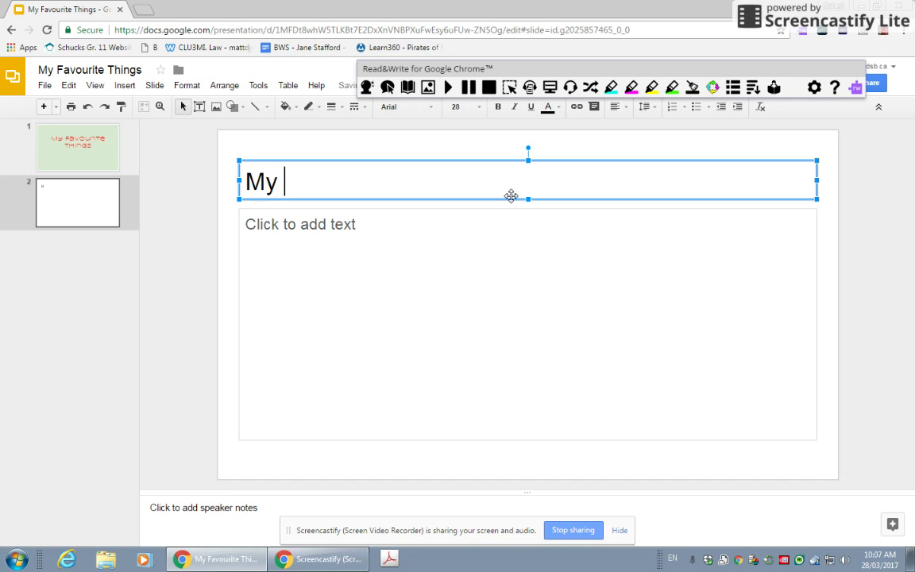
pyautogui.hotkey('ctrl', 'f')
pyautogui.write('as')
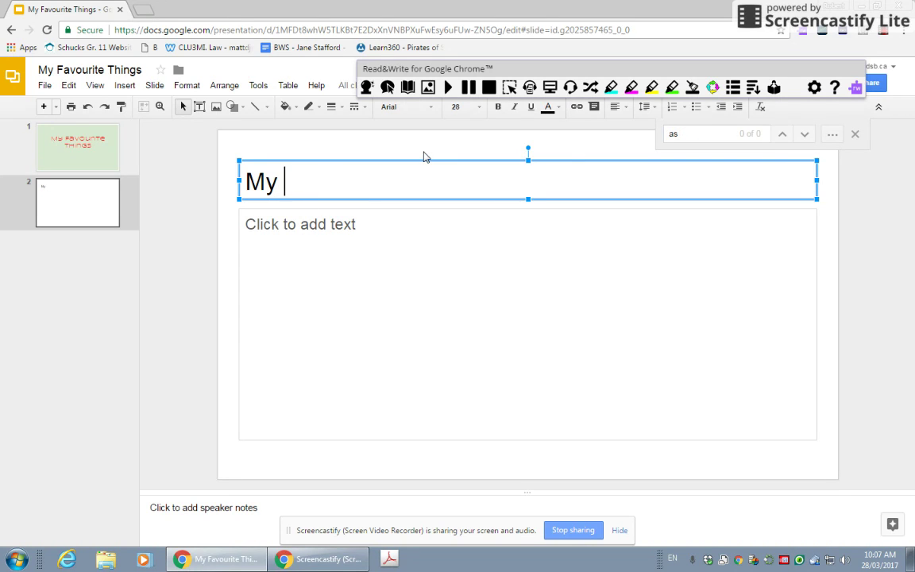
pyautogui.write('Fa')
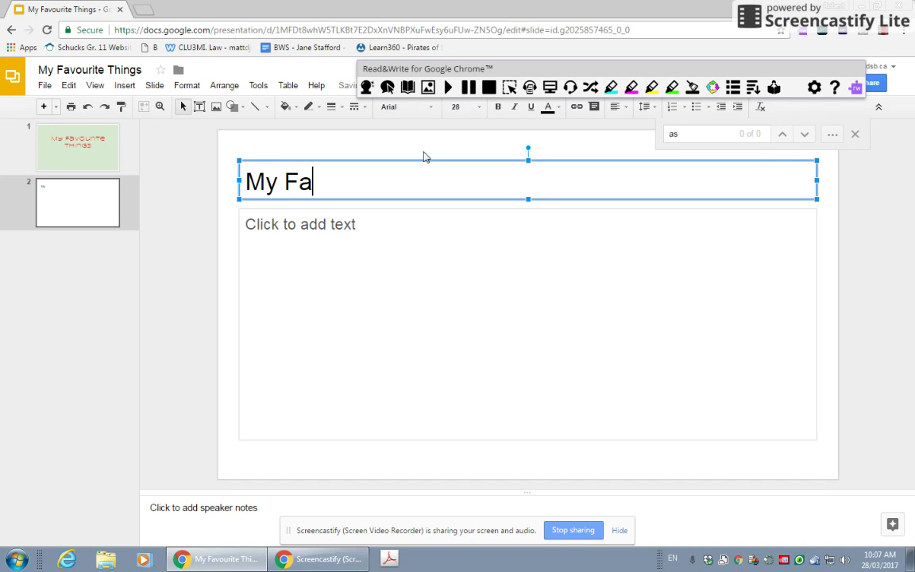
pyautogui.write('vour')
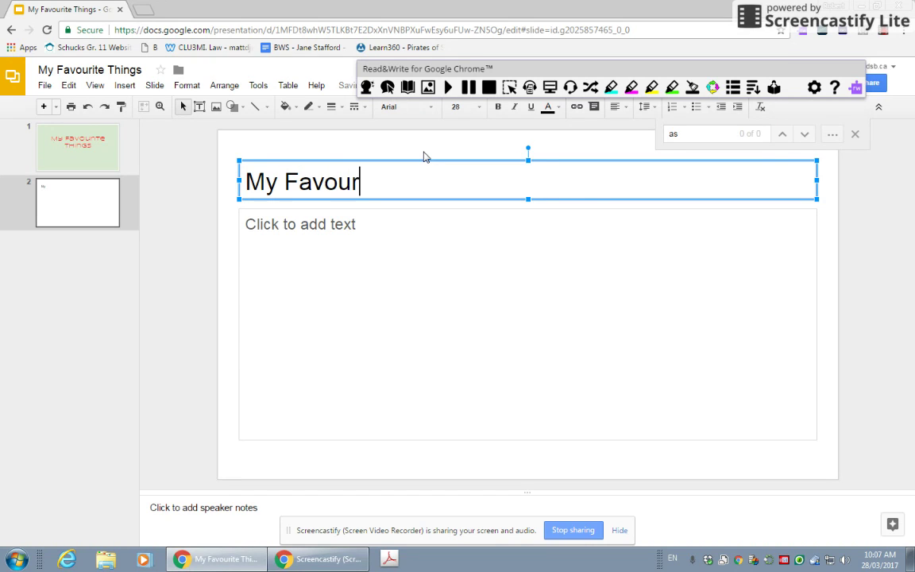
pyautogui.write('ite ')
pyautogui.write('TV ')
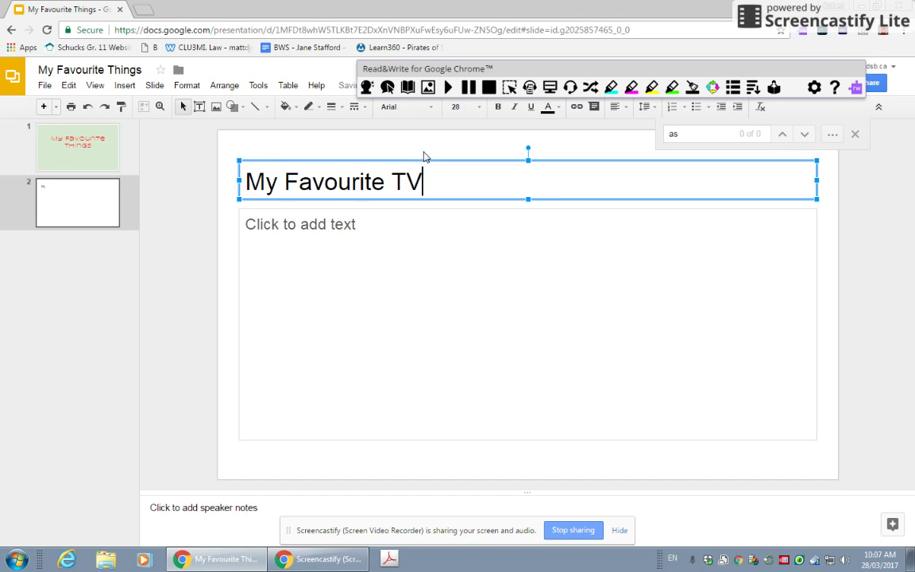
pyautogui.write('Sho')
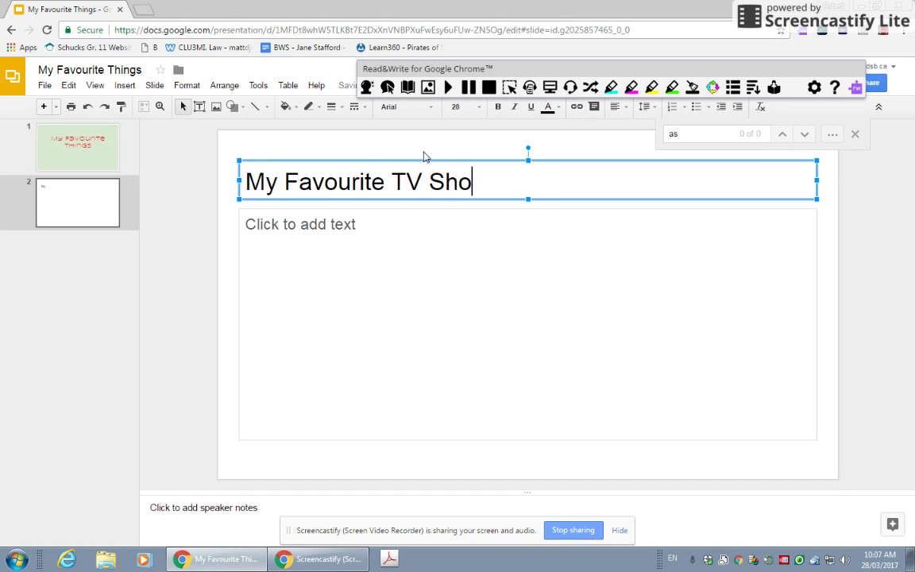
pyautogui.write('ws')
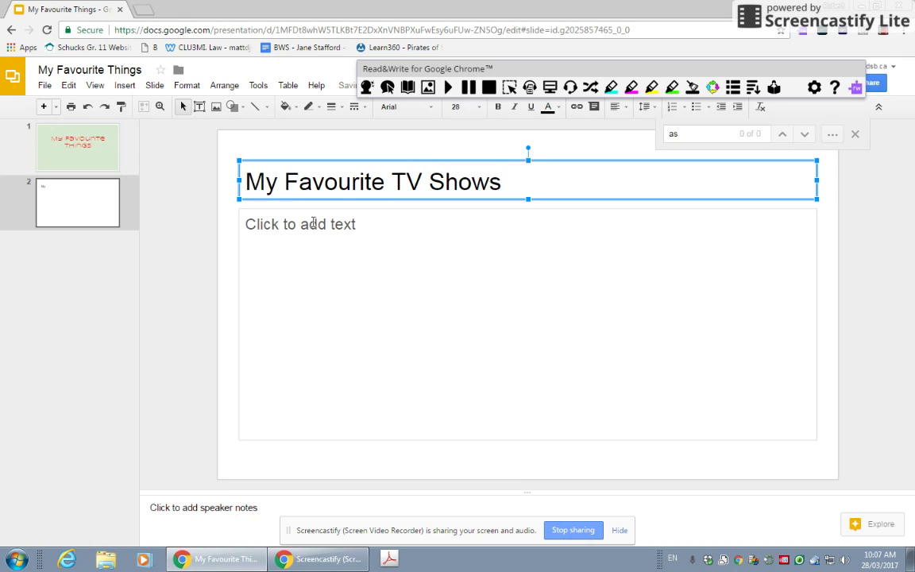
pyautogui.click(313, 222)
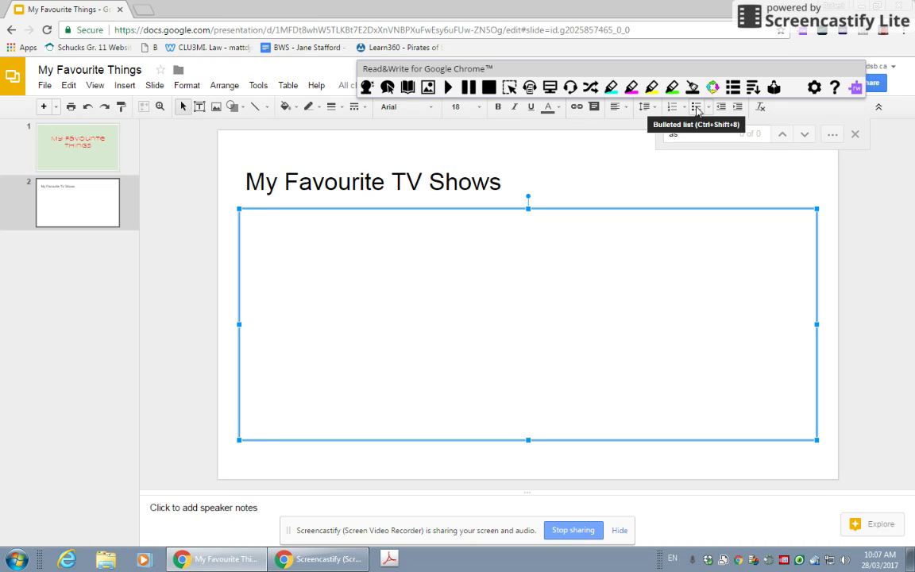
# - Start a bulleted list in the body with 'Game of Thrones'
pyautogui.click(696, 108)
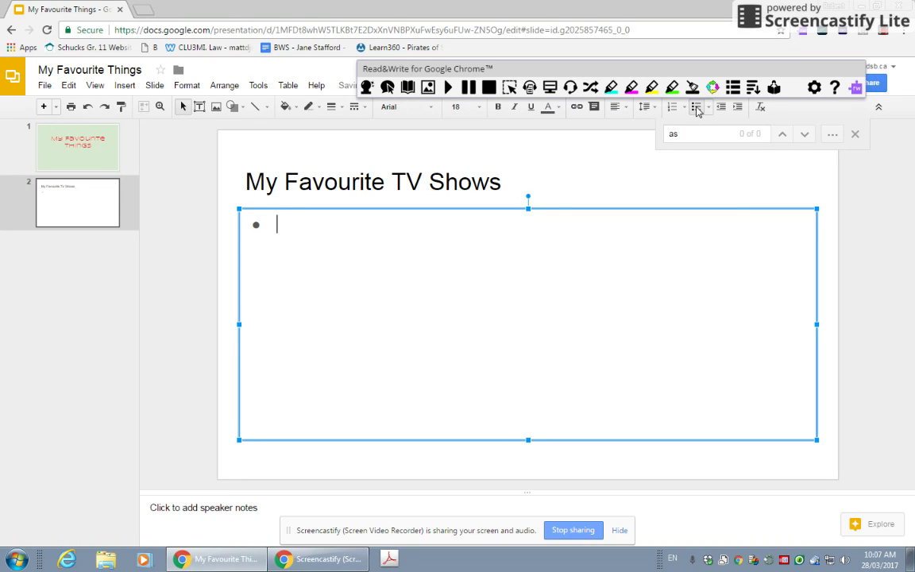
pyautogui.write('Gs')
pyautogui.press('BackSpace')
pyautogui.write('ame ')
pyautogui.write('of ')
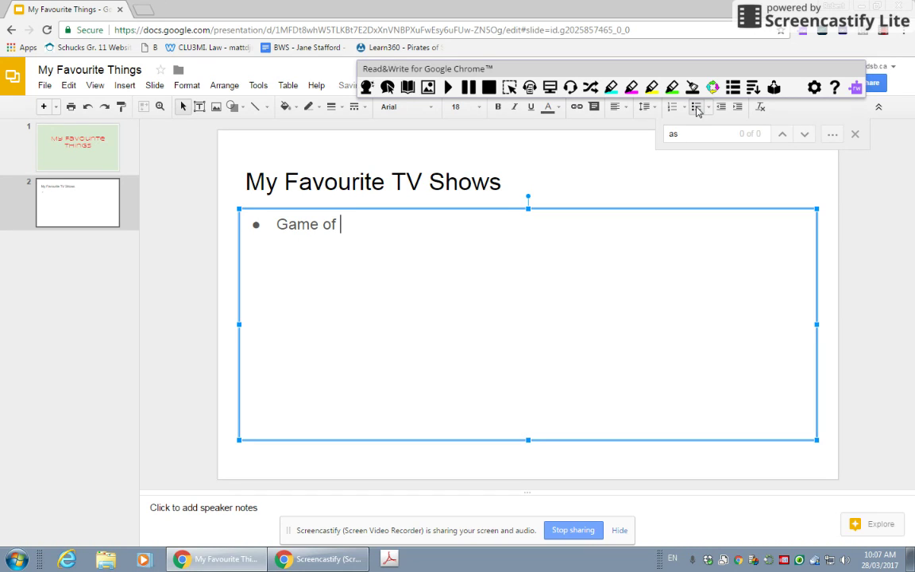
pyautogui.write('t')
pyautogui.press('BackSpace')
pyautogui.write('Thro')
pyautogui.write('nes')
# - Add 'Homeland' and 'Jeopardy' as the next two bullets
pyautogui.press('Return')
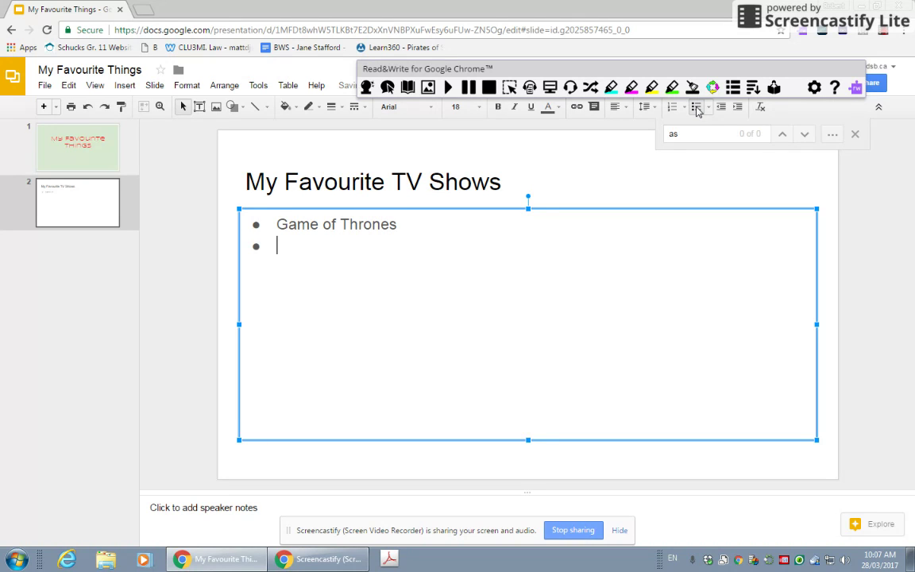
pyautogui.write('Ho')
pyautogui.write('mela')
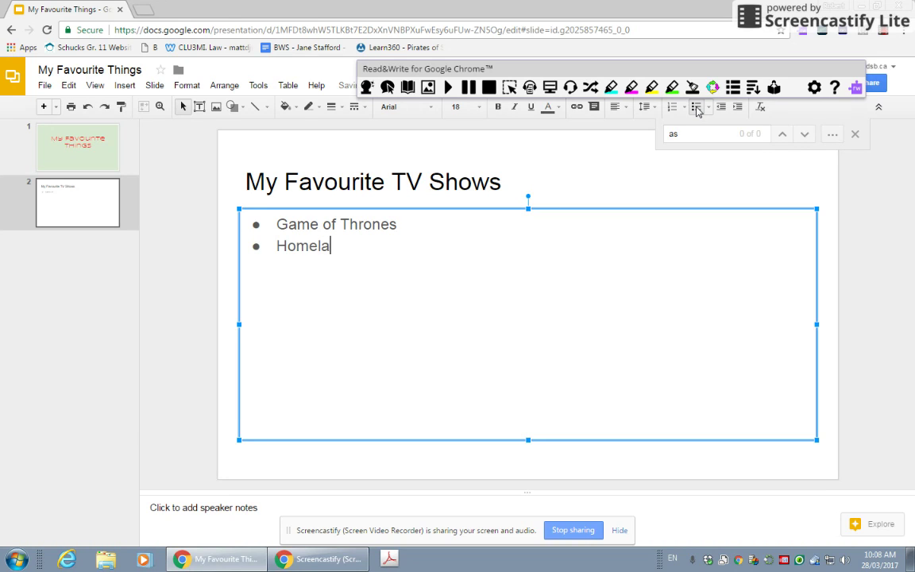
pyautogui.write('nd')
pyautogui.press('Return')
pyautogui.write('Jeop')
pyautogui.write('a')
pyautogui.press('BackSpace')
pyautogui.write('p')
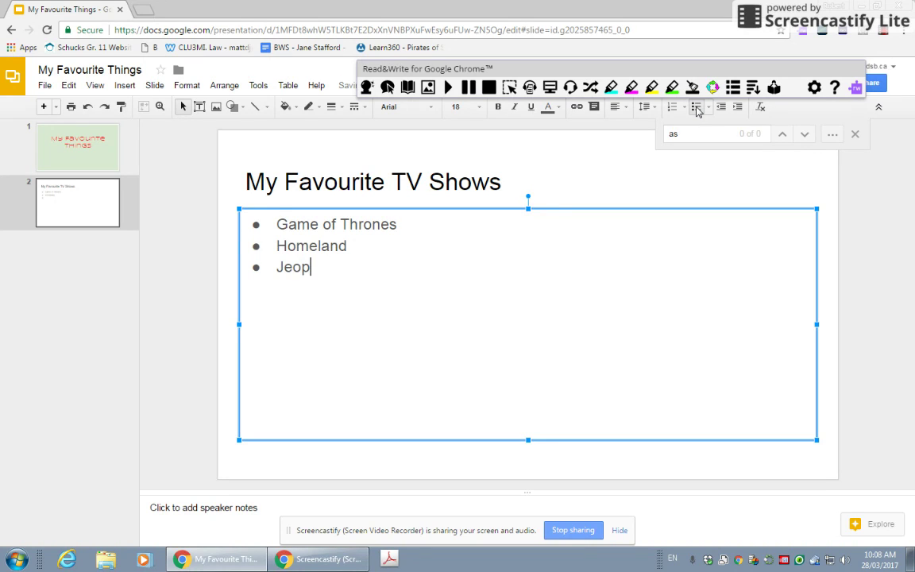
pyautogui.write('ardy')
pyautogui.press('Up')
pyautogui.press('Down')
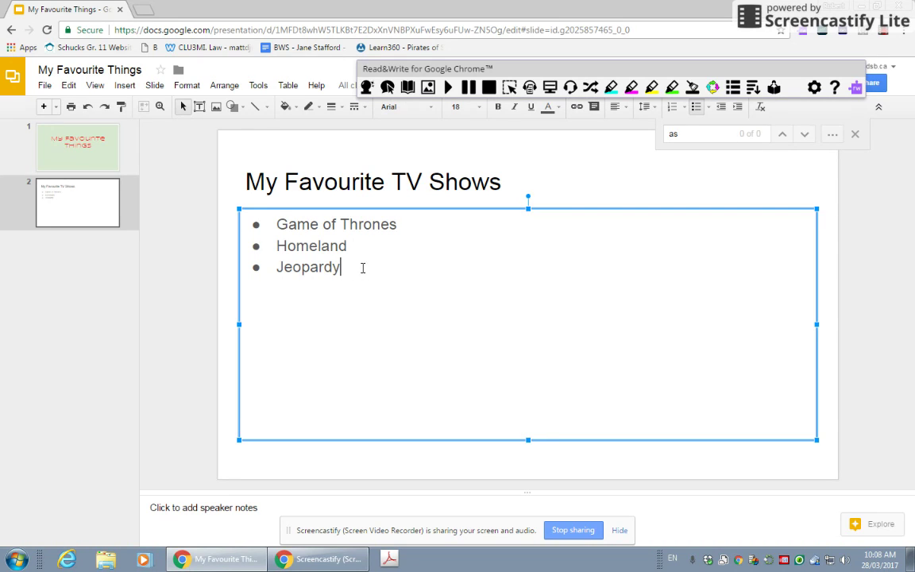
pyautogui.doubleClick(352, 268)
# - Make the three bullets size 30, blue, in the Impact font
pyautogui.moveTo(352, 268)
pyautogui.mouseDown()
pyautogui.moveTo(275, 241)
pyautogui.moveTo(256, 221)
pyautogui.mouseUp()
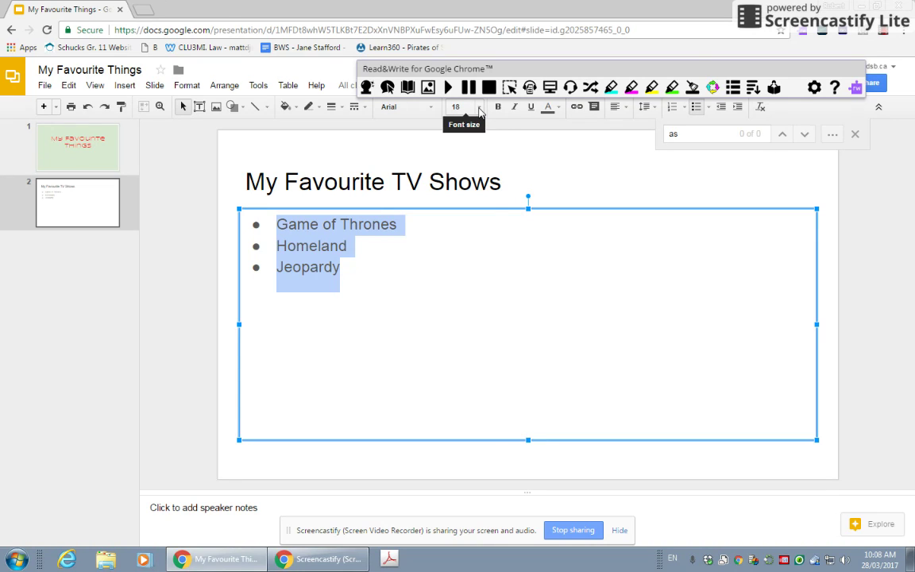
pyautogui.click(479, 108)
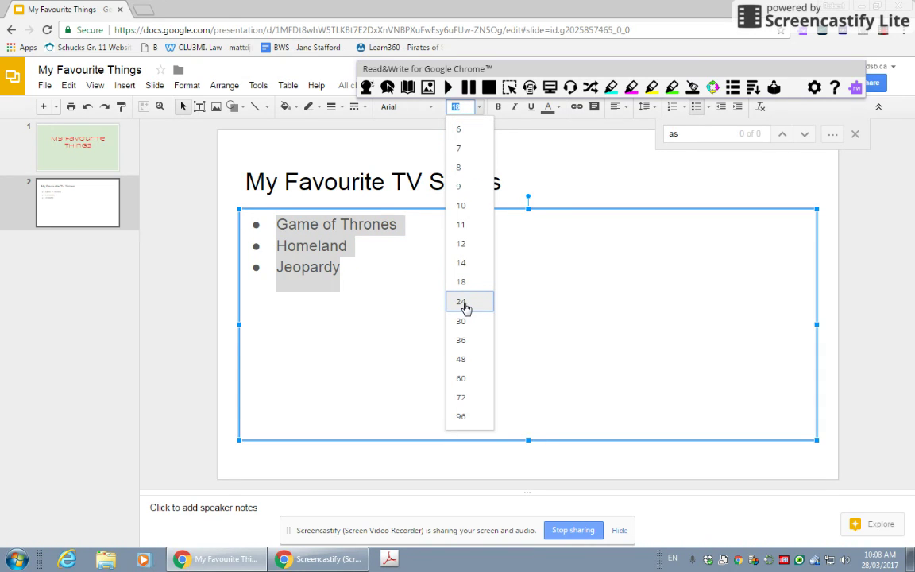
pyautogui.click(462, 321)
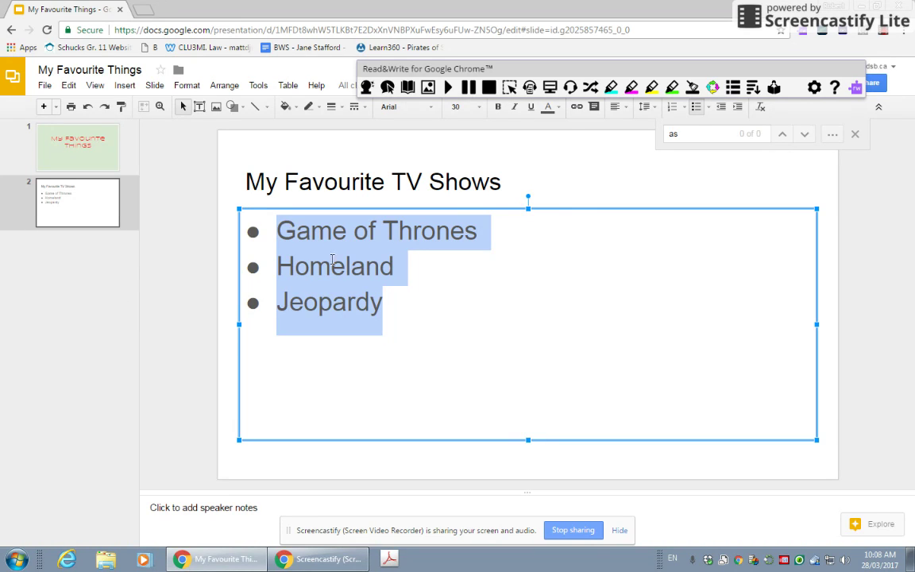
pyautogui.click(559, 108)
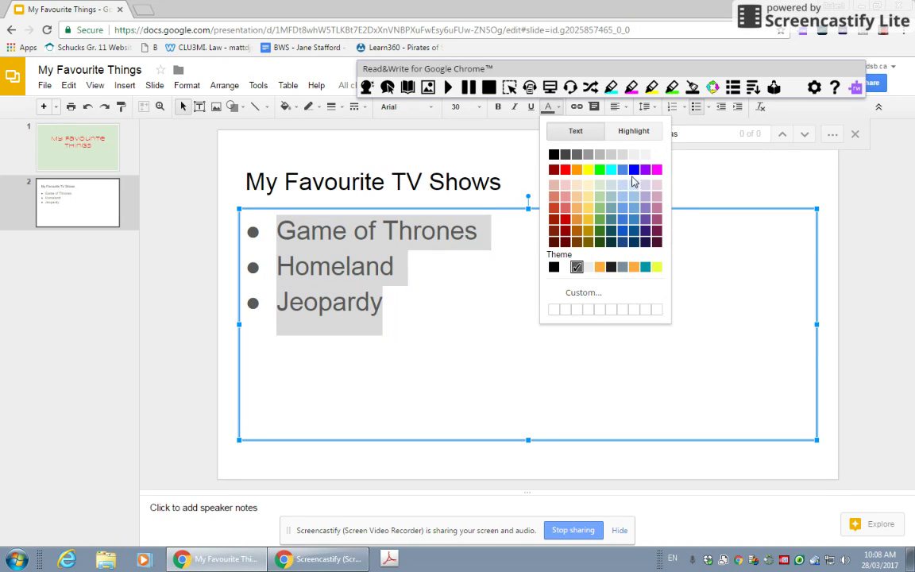
pyautogui.click(634, 169)
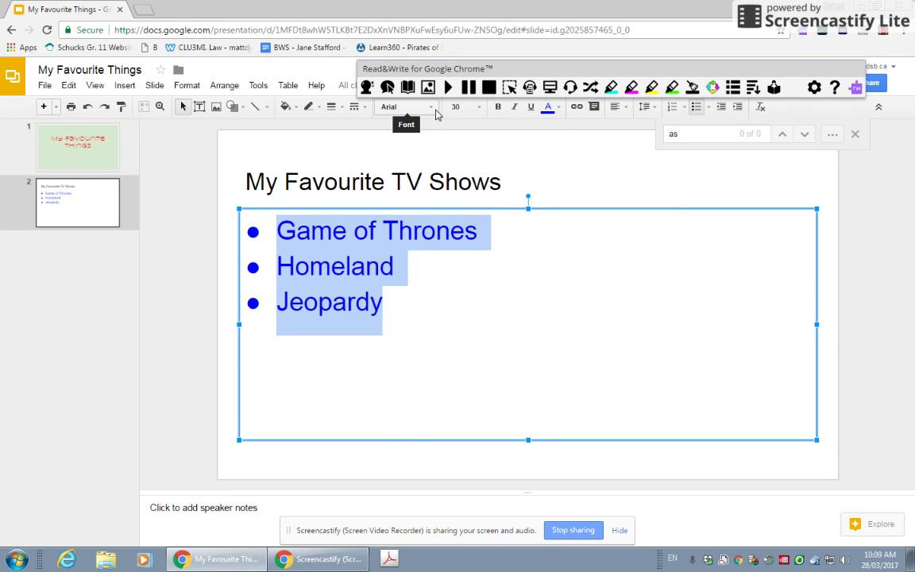
pyautogui.click(435, 111)
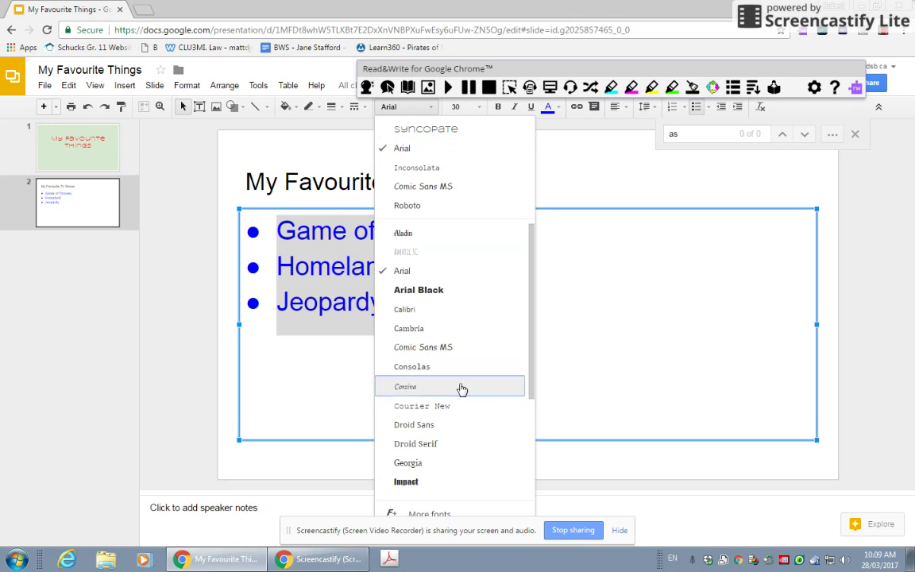
pyautogui.click(441, 482)
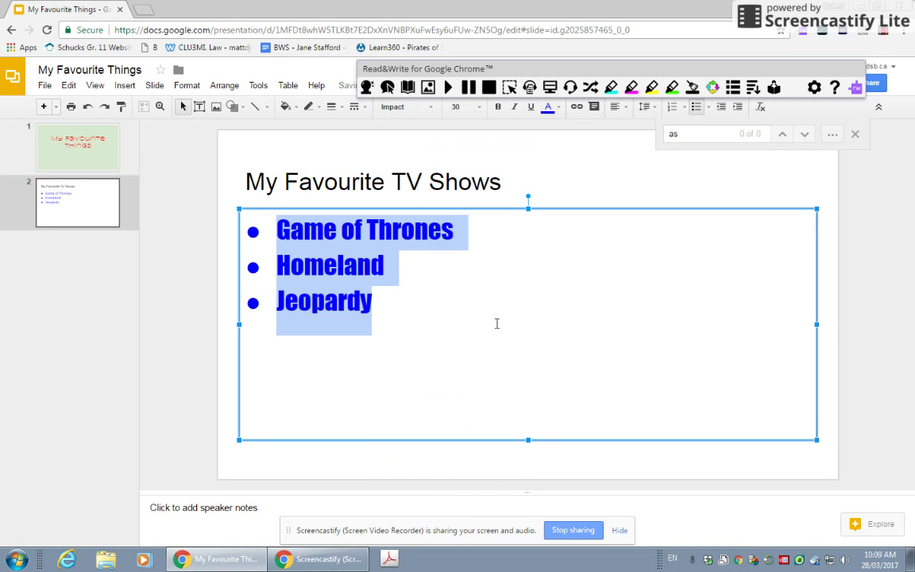
# - Change slide 2's background colour to yellow
pyautogui.click(572, 290)
pyautogui.click(537, 179)
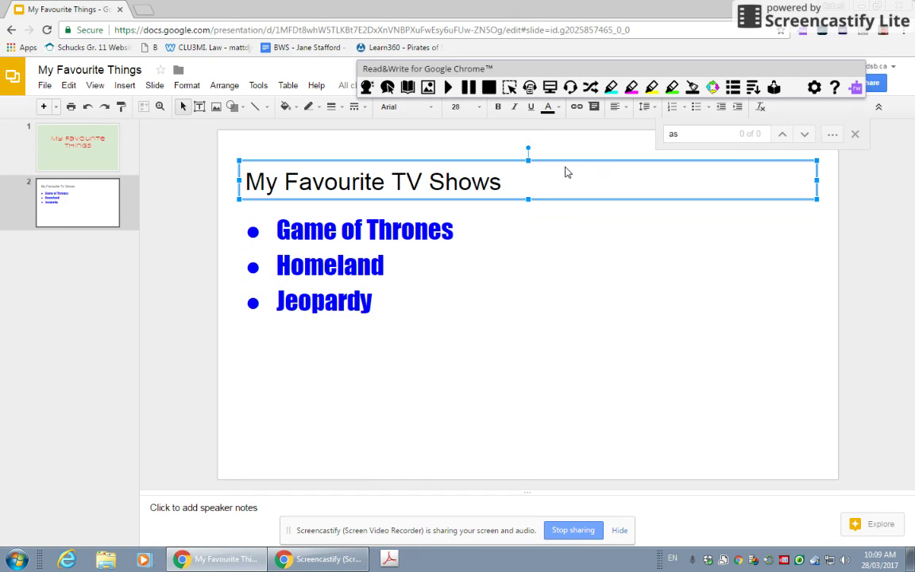
pyautogui.click(378, 144)
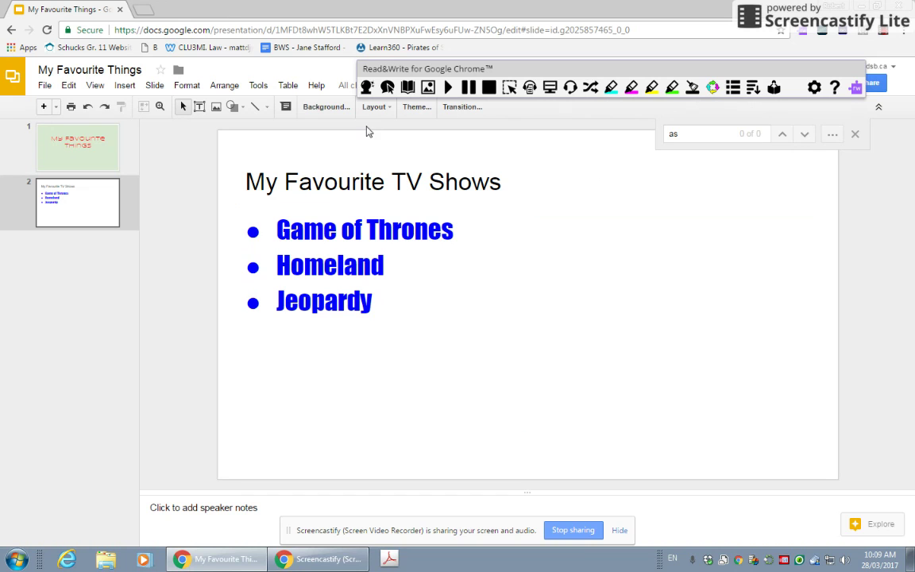
pyautogui.click(325, 106)
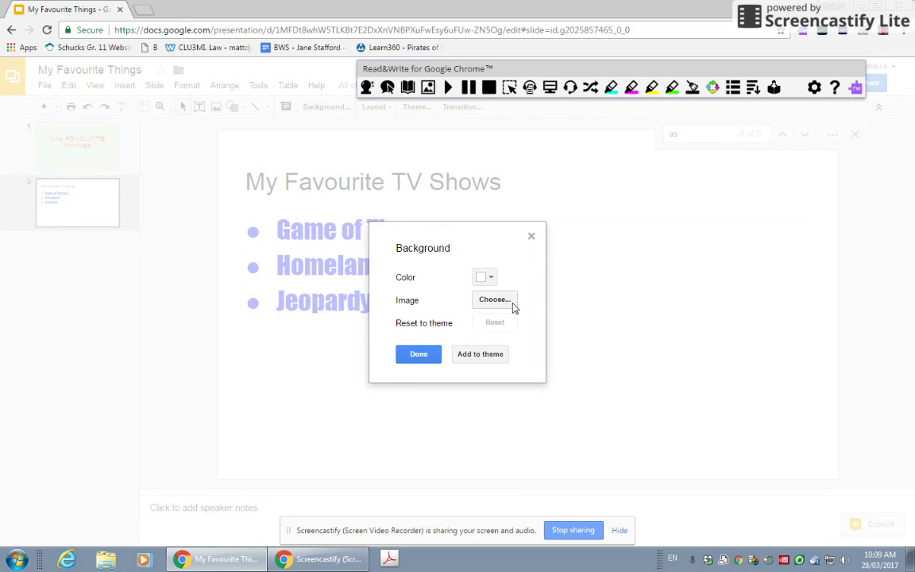
pyautogui.click(492, 280)
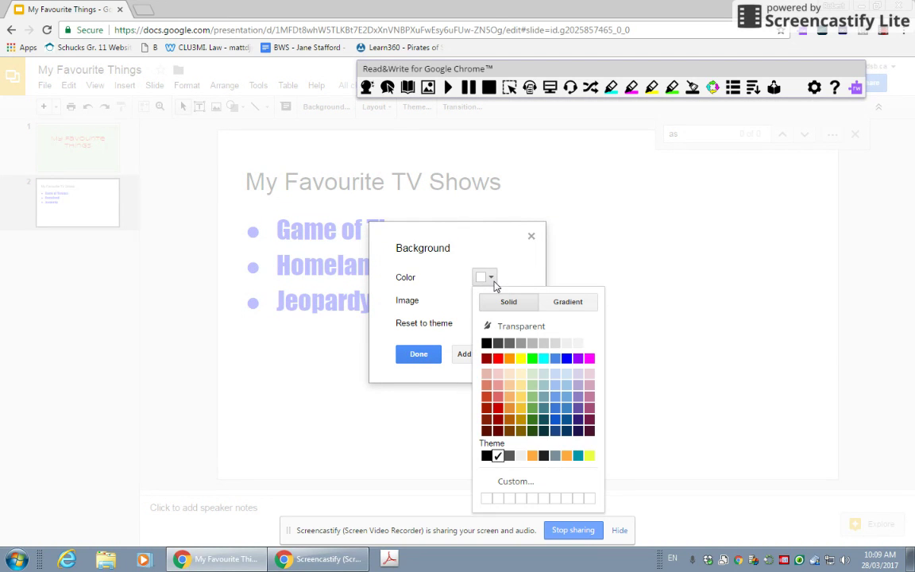
pyautogui.click(520, 358)
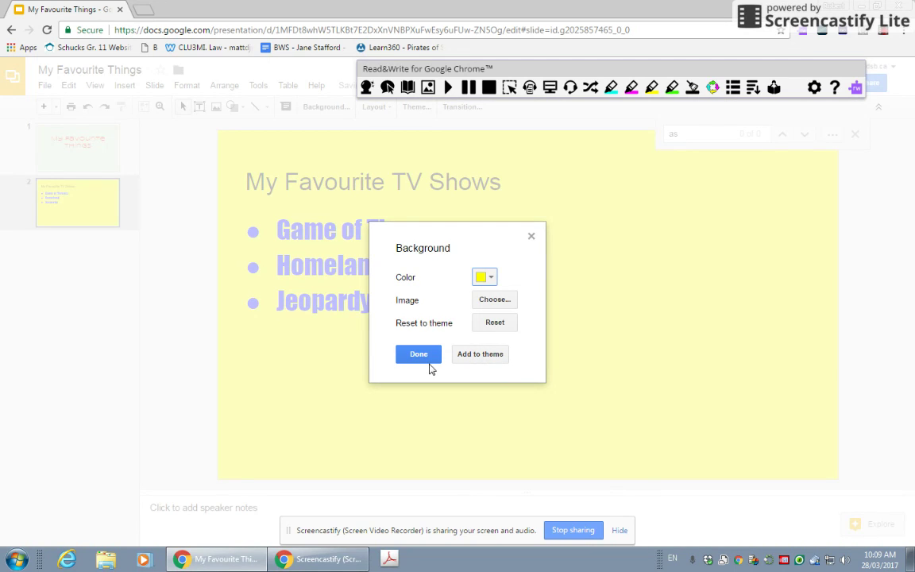
pyautogui.click(424, 355)
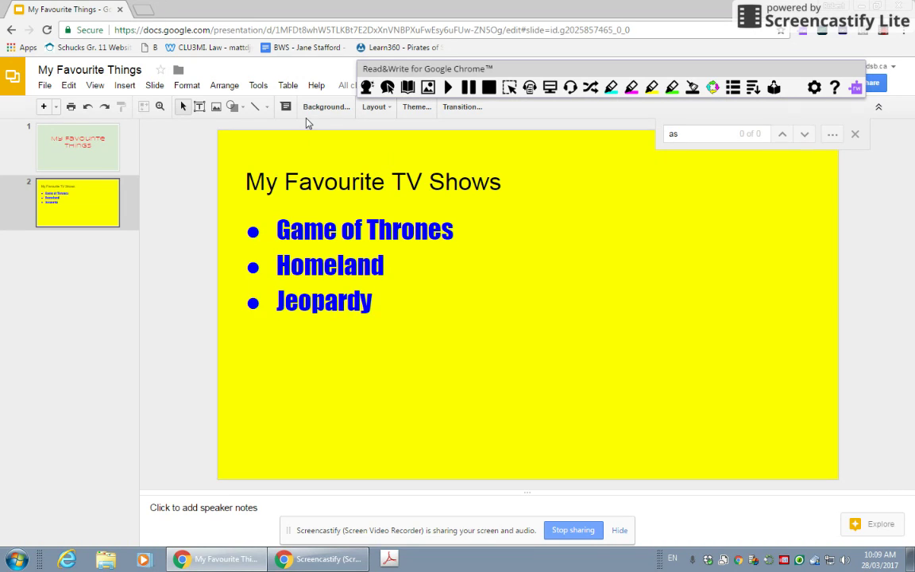
pyautogui.click(124, 89)
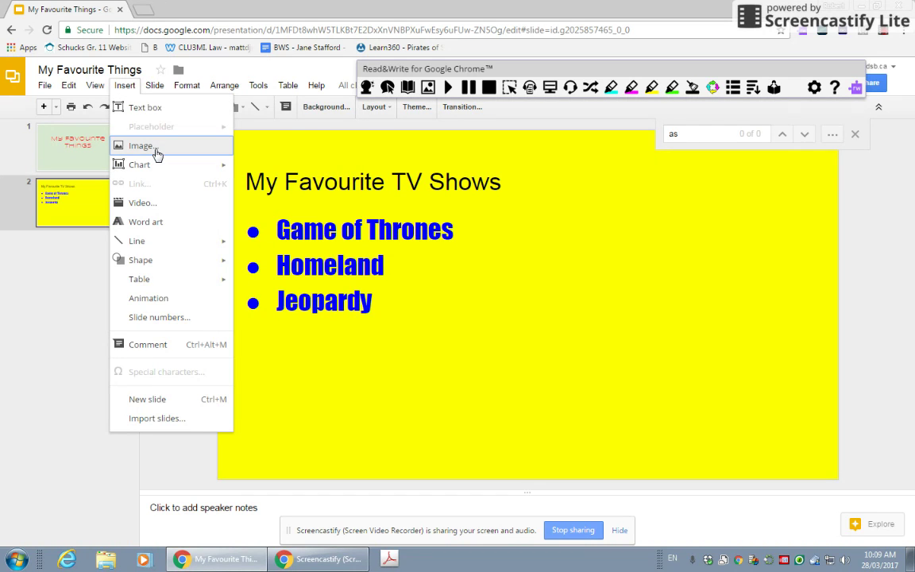
# - Insert a Game of Thrones logo from an image search onto the TV shows slide
pyautogui.click(141, 145)
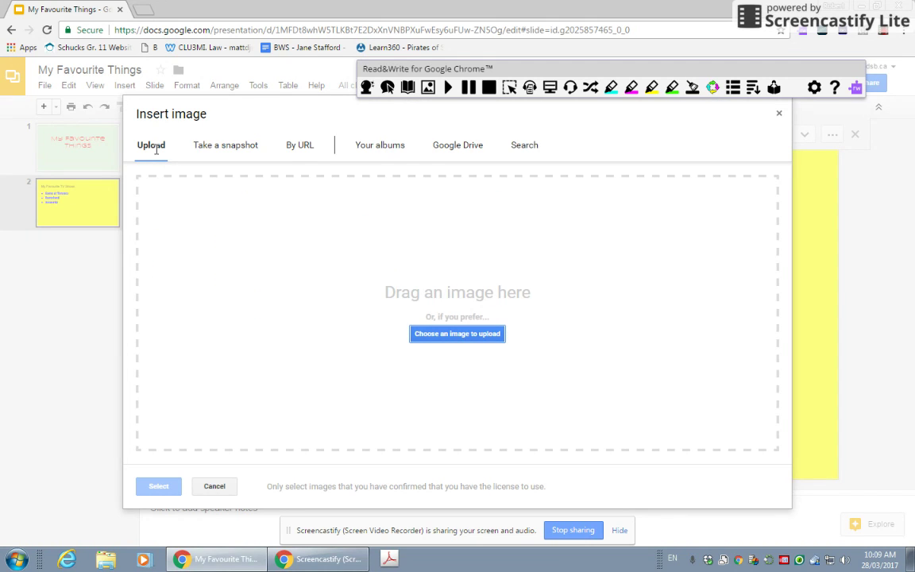
pyautogui.click(531, 149)
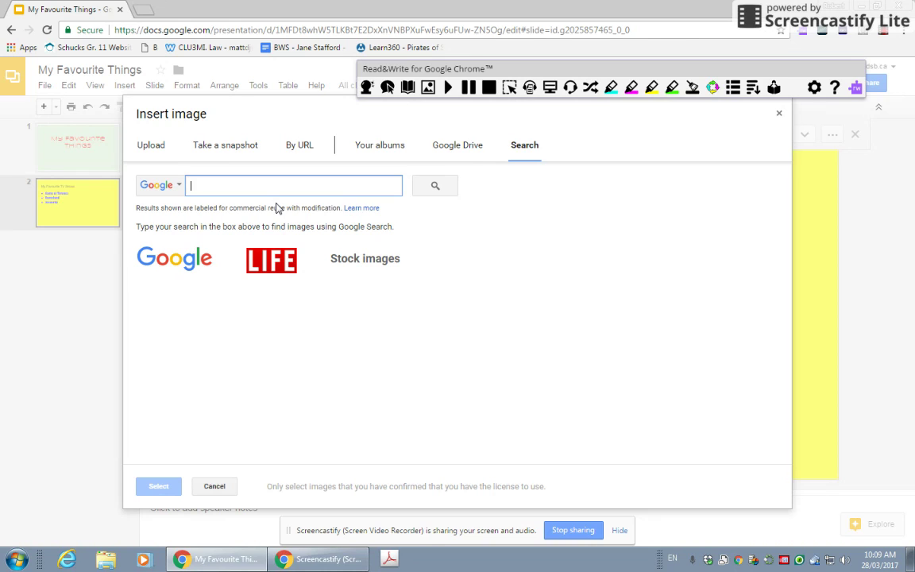
pyautogui.write('Ga')
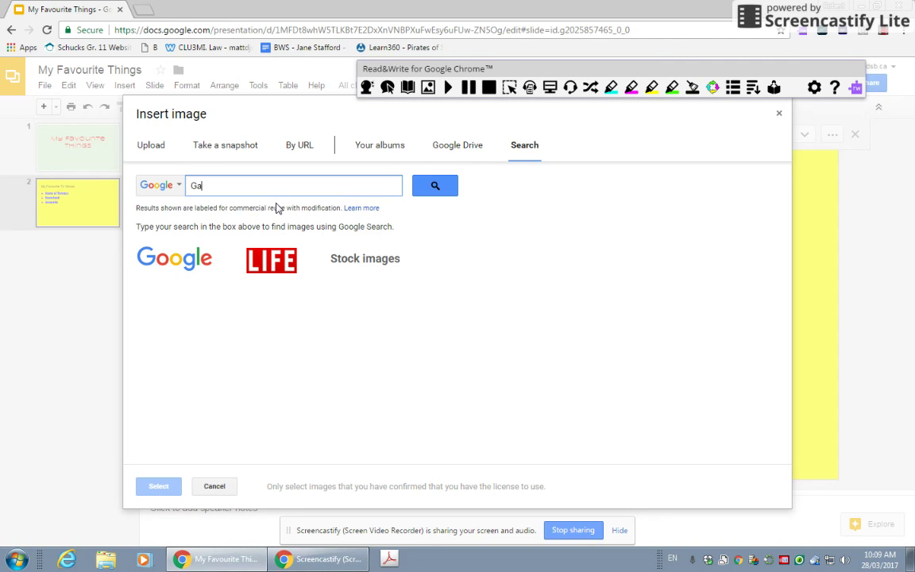
pyautogui.write('me of')
pyautogui.write(' Thr')
pyautogui.write('one')
pyautogui.write('s')
pyautogui.press('Return')
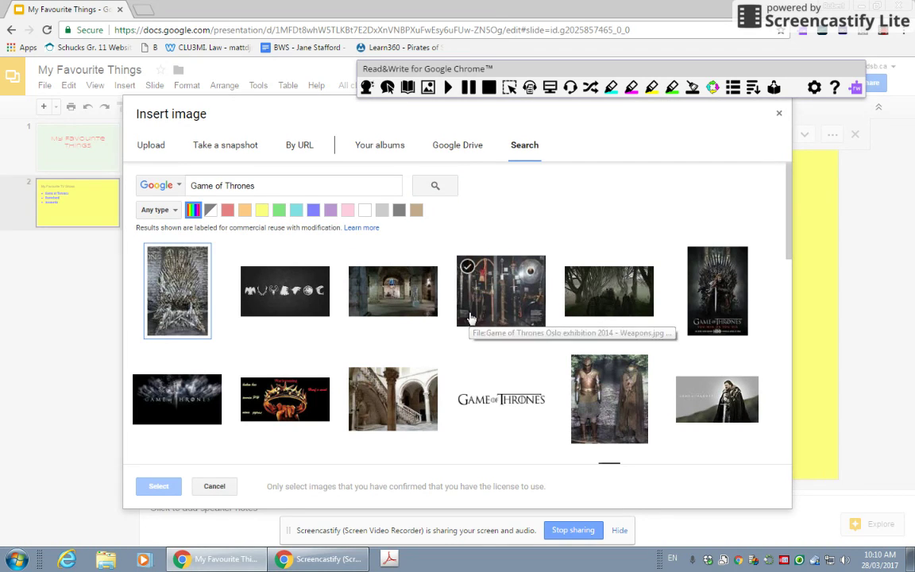
pyautogui.click(507, 403)
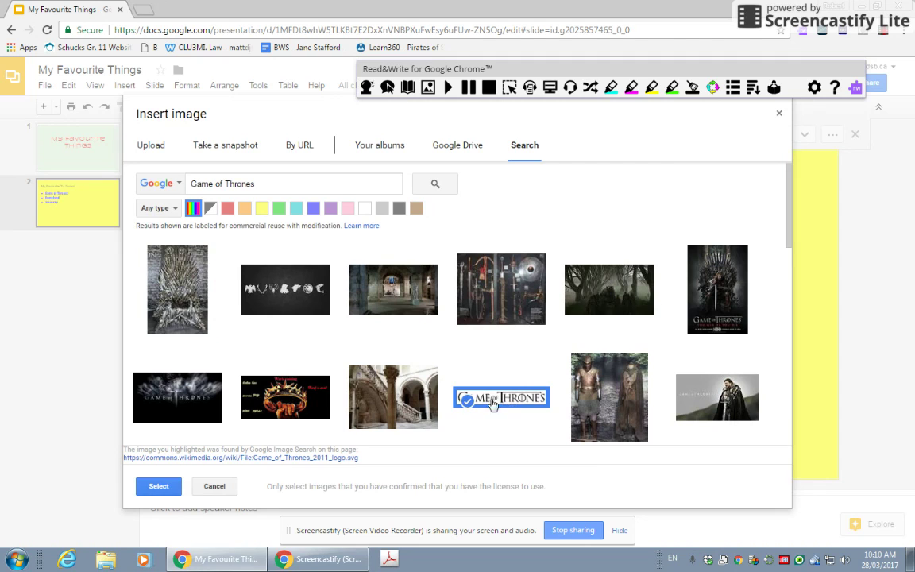
pyautogui.click(167, 487)
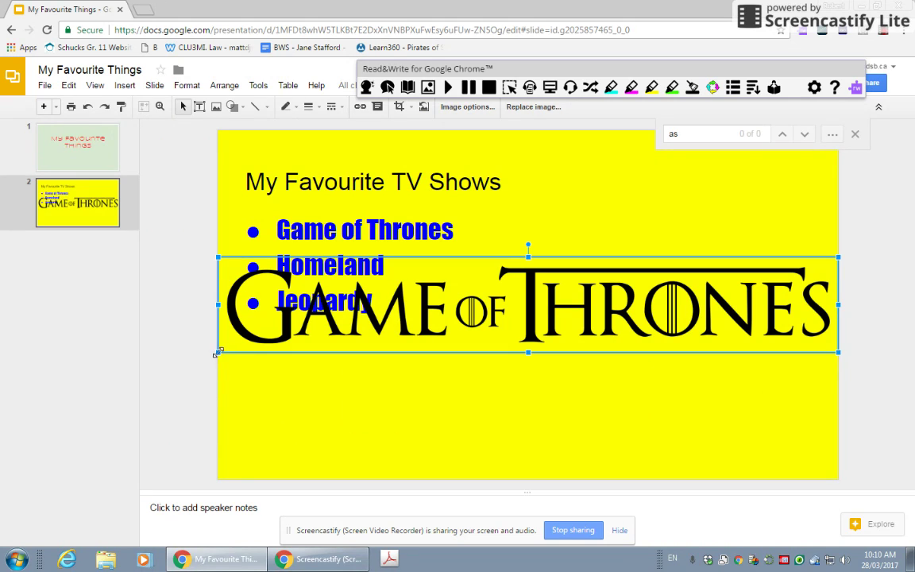
# - Shrink the Game of Thrones logo and place it at the upper right beside the bullets
pyautogui.moveTo(218, 352); pyautogui.dragTo(505, 308)
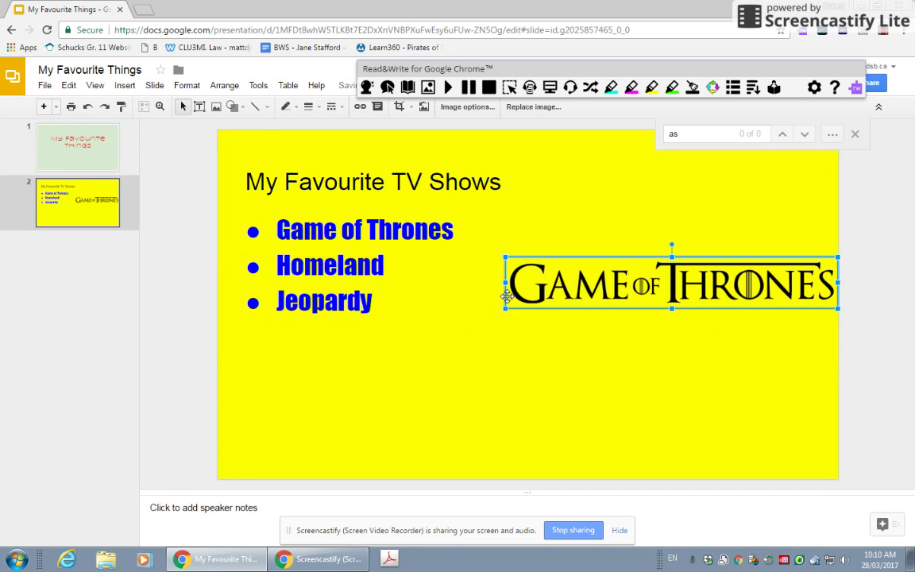
pyautogui.moveTo(616, 297); pyautogui.dragTo(606, 243)
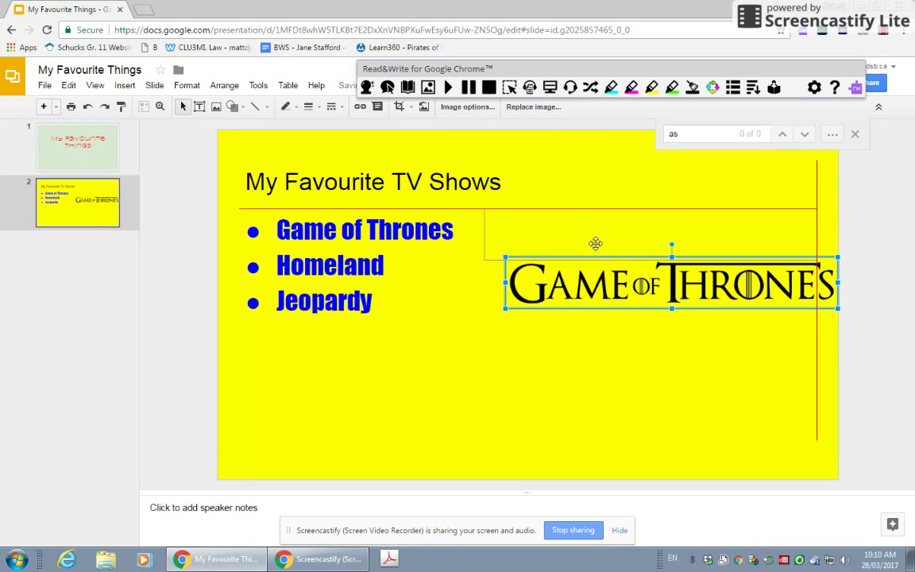
pyautogui.moveTo(596, 243); pyautogui.dragTo(574, 289)
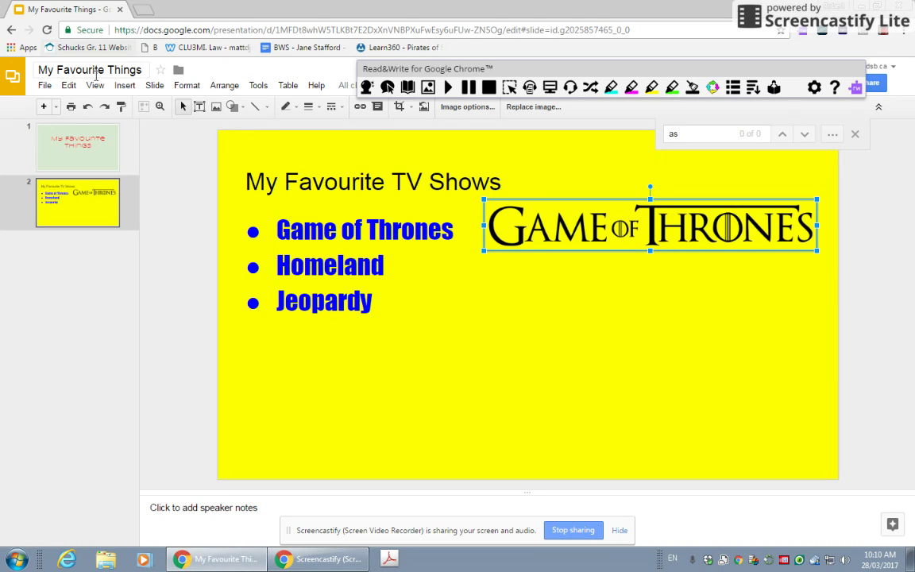
# - Open Google Images in a new browser tab
pyautogui.click(143, 10)
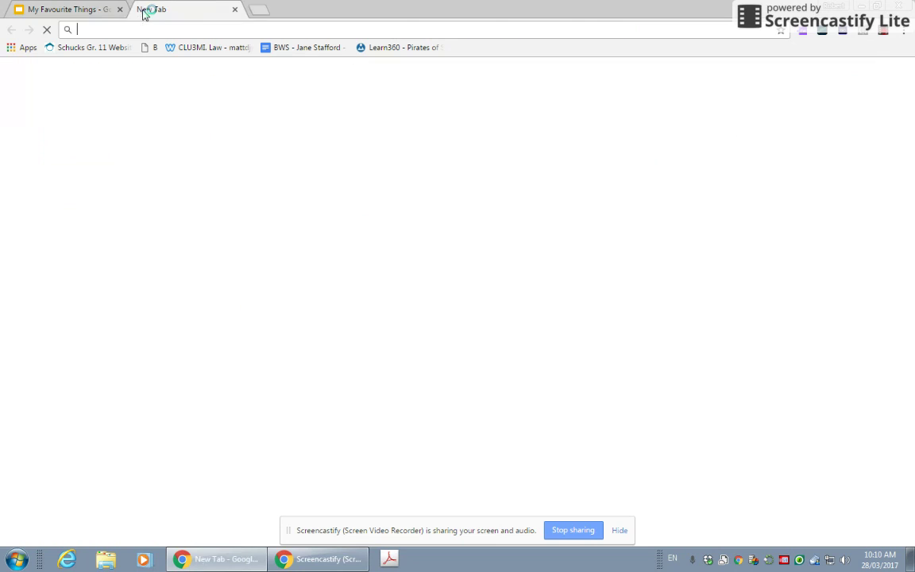
pyautogui.write('im')
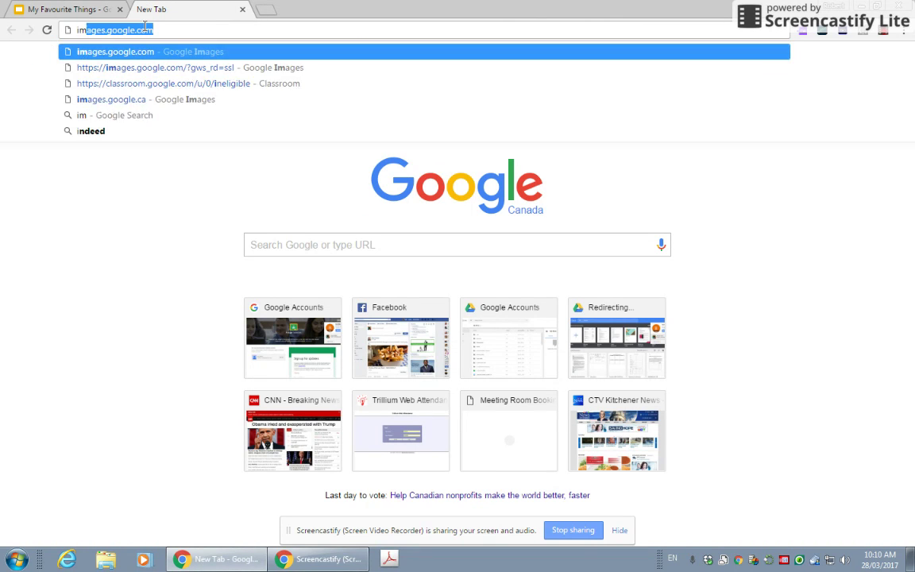
pyautogui.write('ag')
pyautogui.press('Return')
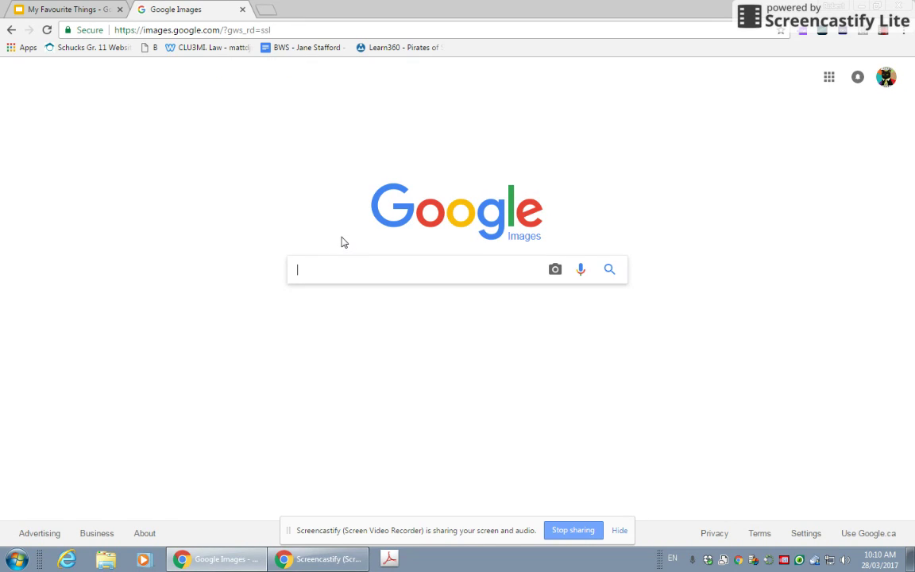
# - Search 'homeland' and drag the first Homeland poster to the presentation tab
pyautogui.write('hom')
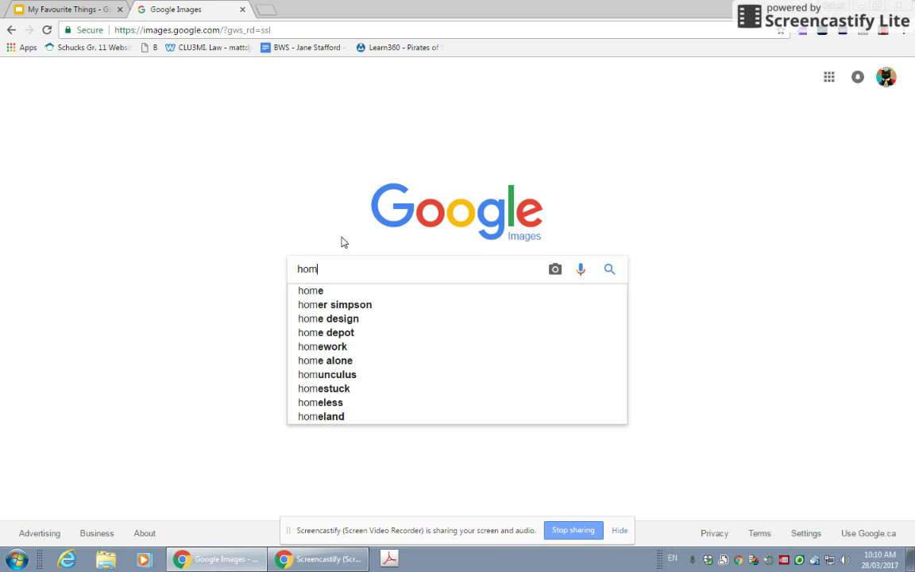
pyautogui.write('eland')
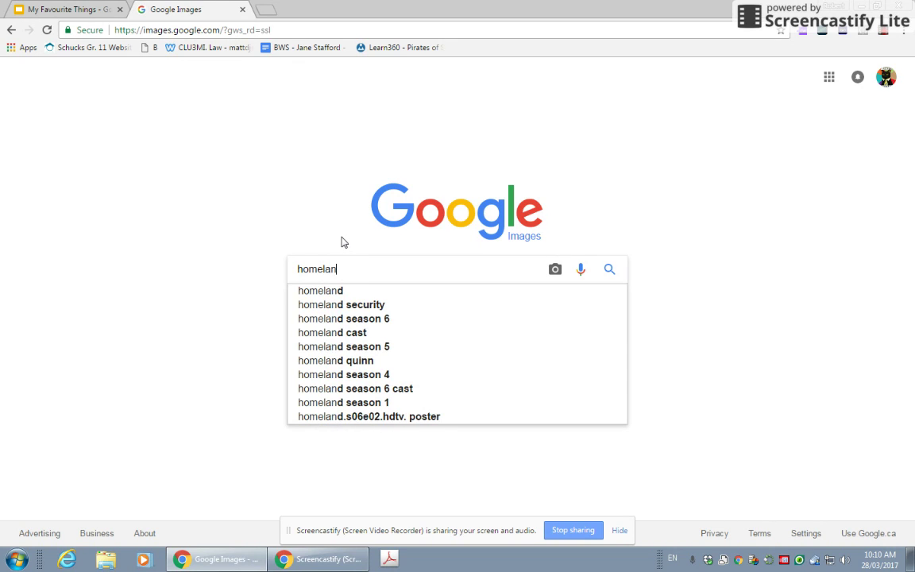
pyautogui.press('Return')
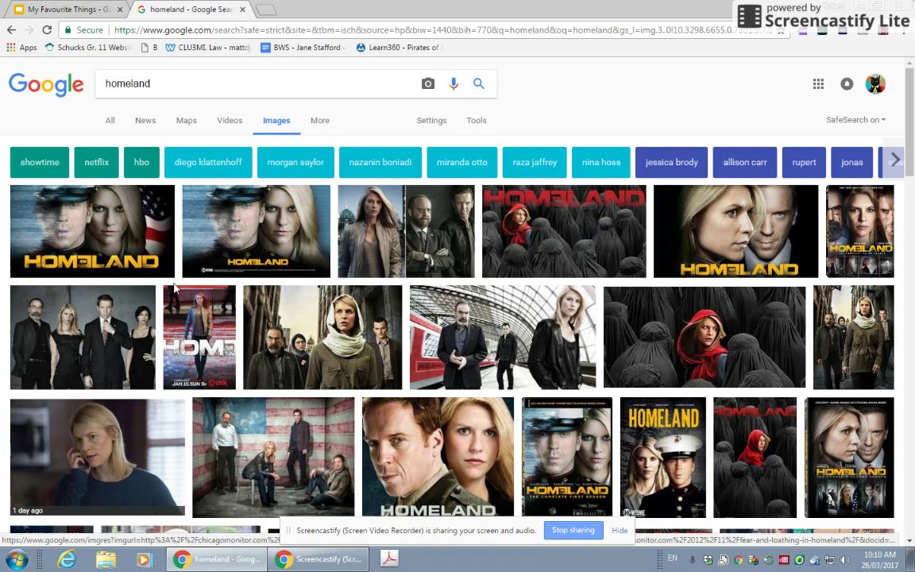
pyautogui.click(212, 219)
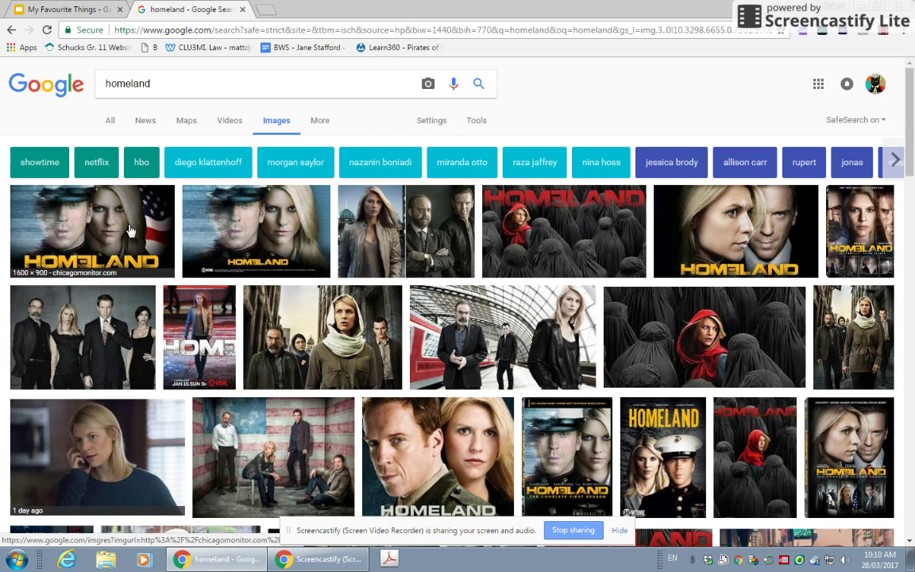
pyautogui.moveTo(109, 229); pyautogui.dragTo(74, 8)
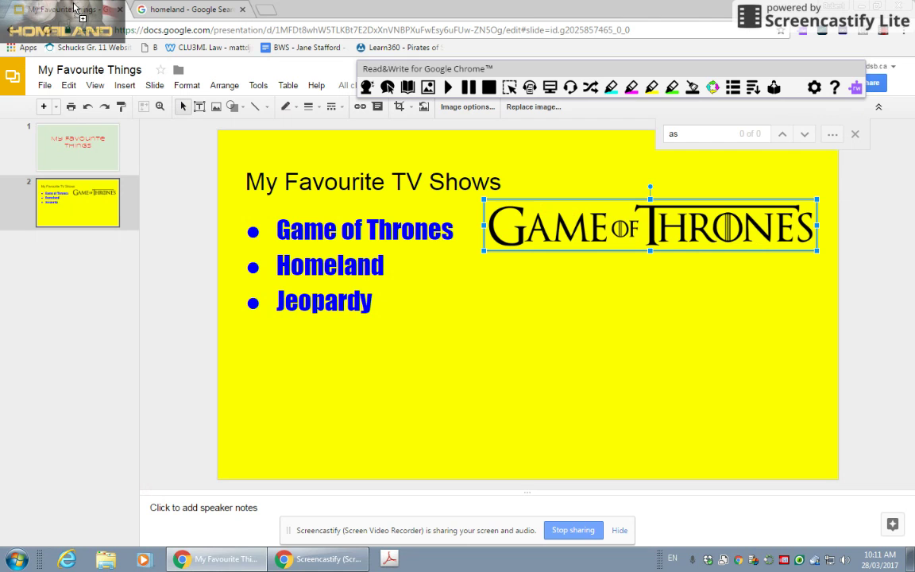
# - Drop the Homeland poster onto slide 2 just below the Game of Thrones logo
pyautogui.moveTo(74, 8)
pyautogui.mouseDown()
pyautogui.moveTo(729, 327)
pyautogui.moveTo(729, 312)
pyautogui.mouseUp()
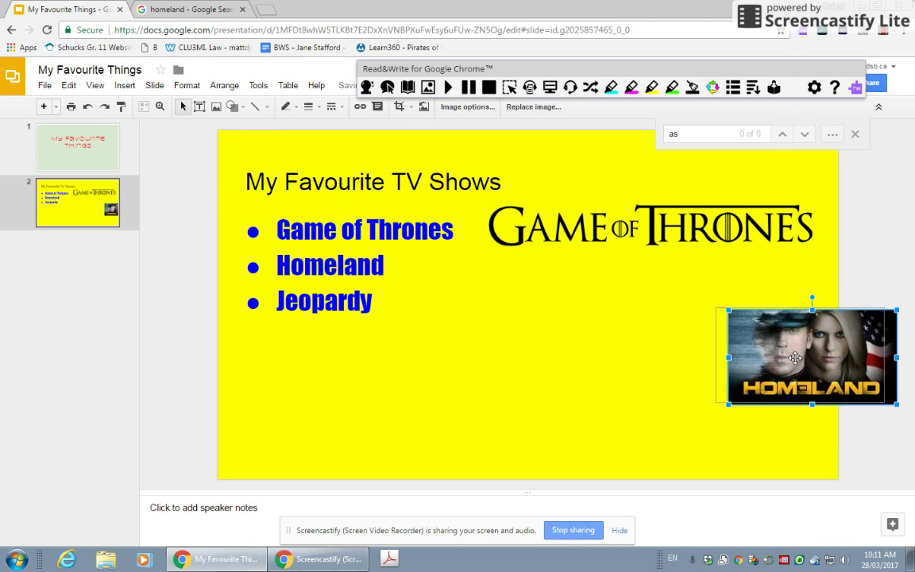
pyautogui.moveTo(795, 358); pyautogui.dragTo(703, 306)
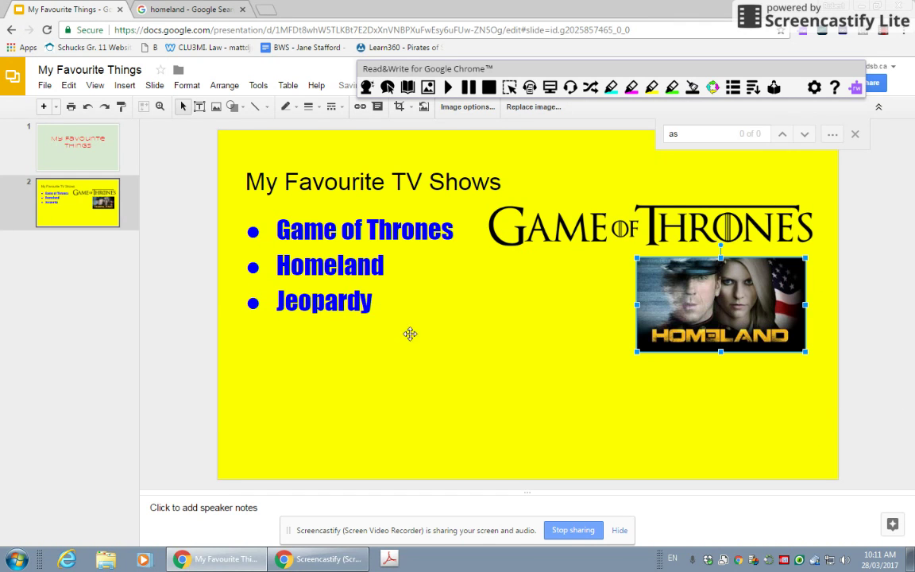
pyautogui.click(187, 9)
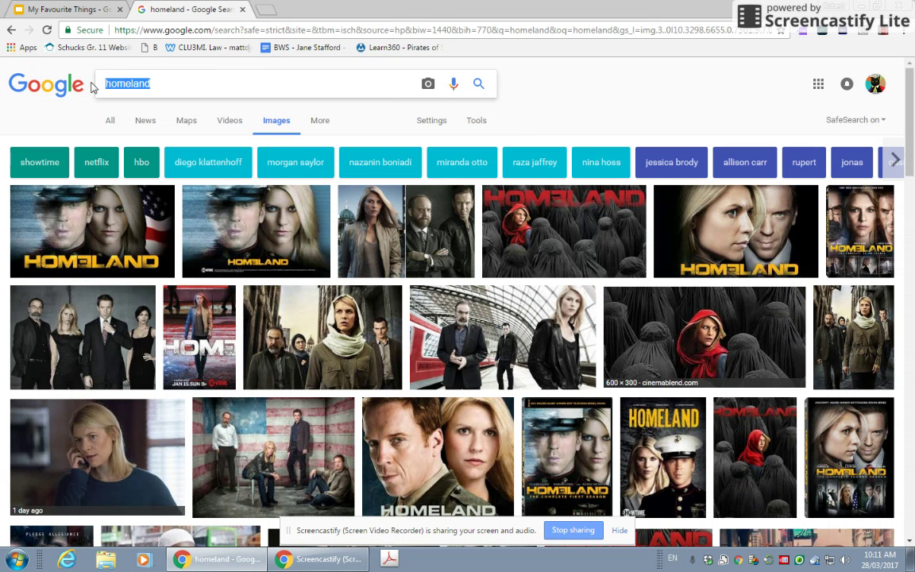
# - Search 'jeopardy' and drag the host-with-logo picture toward the presentation tab
pyautogui.write('je')
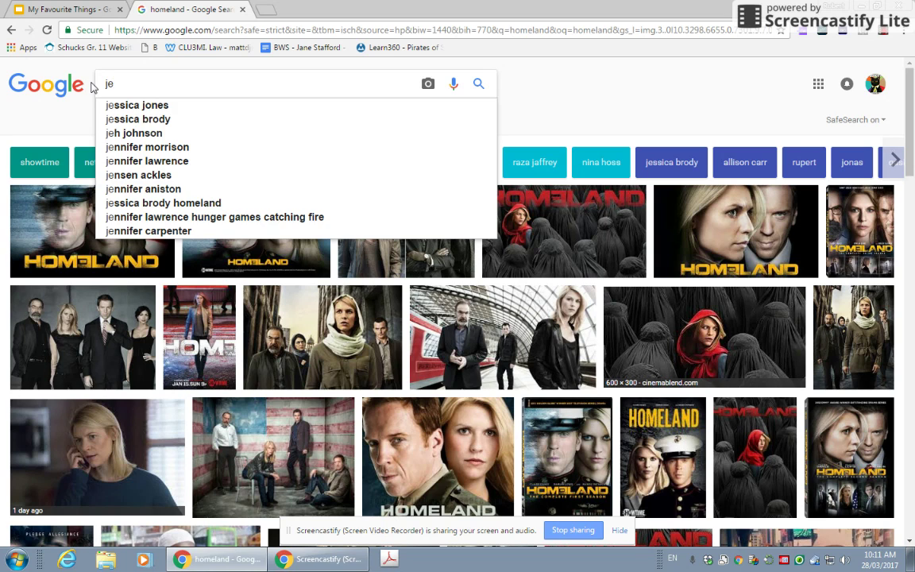
pyautogui.write('opard')
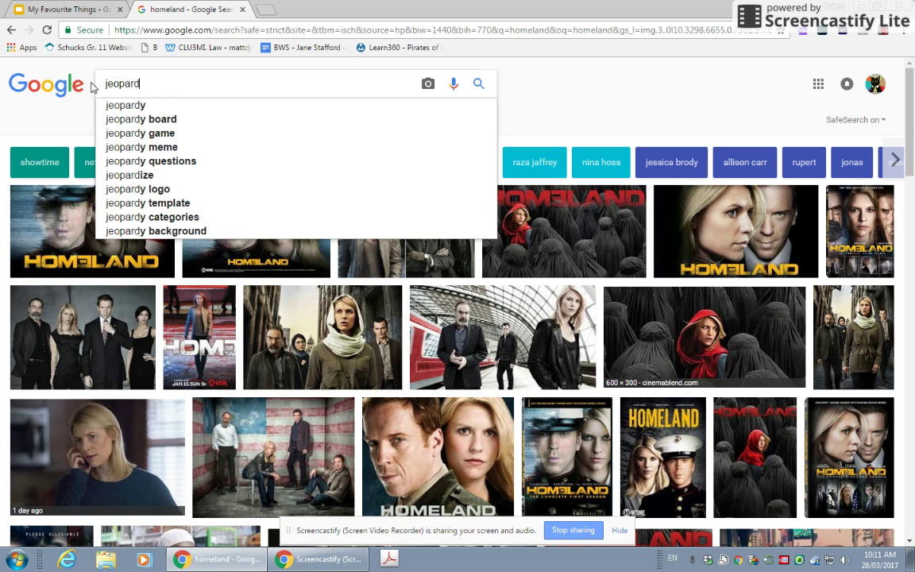
pyautogui.write('y')
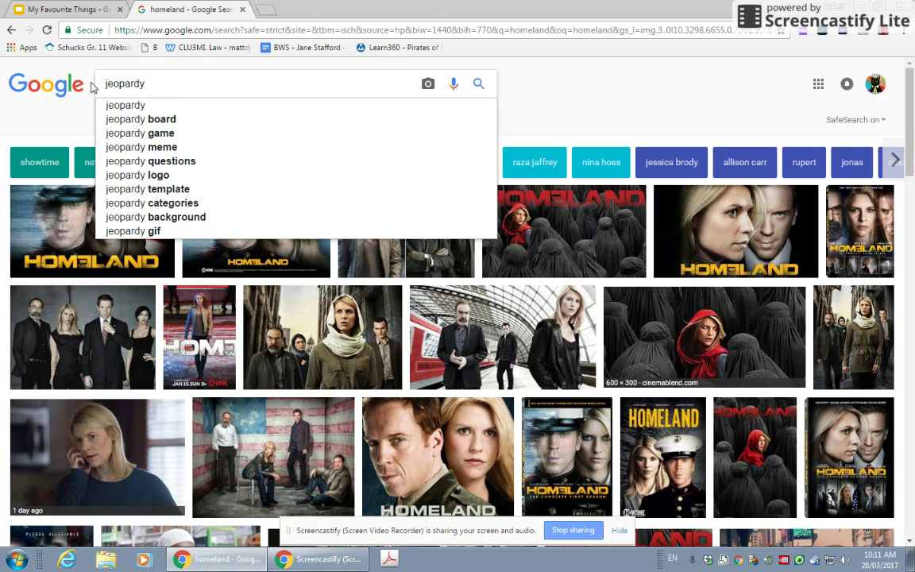
pyautogui.press('Return')
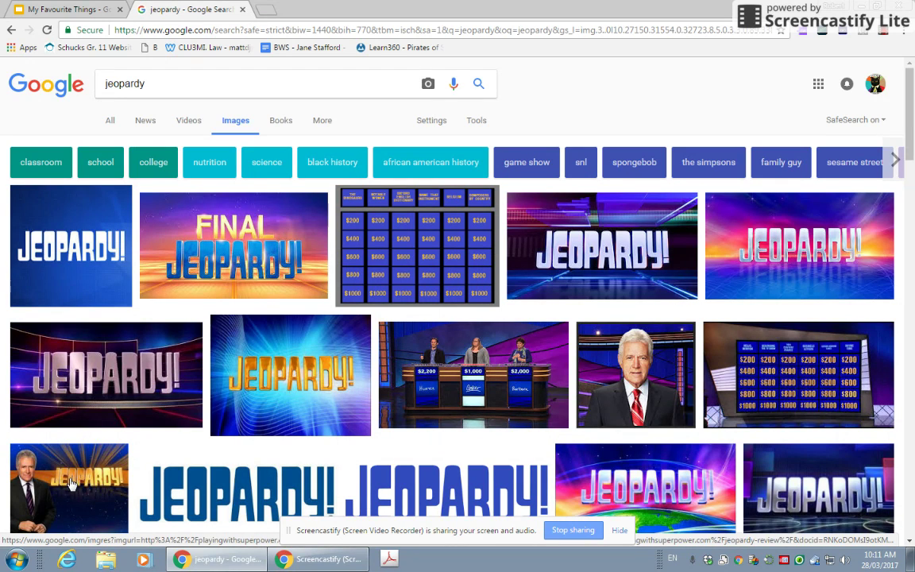
pyautogui.moveTo(70, 482)
pyautogui.mouseDown()
pyautogui.moveTo(81, 280)
pyautogui.moveTo(70, 11)
pyautogui.mouseUp()
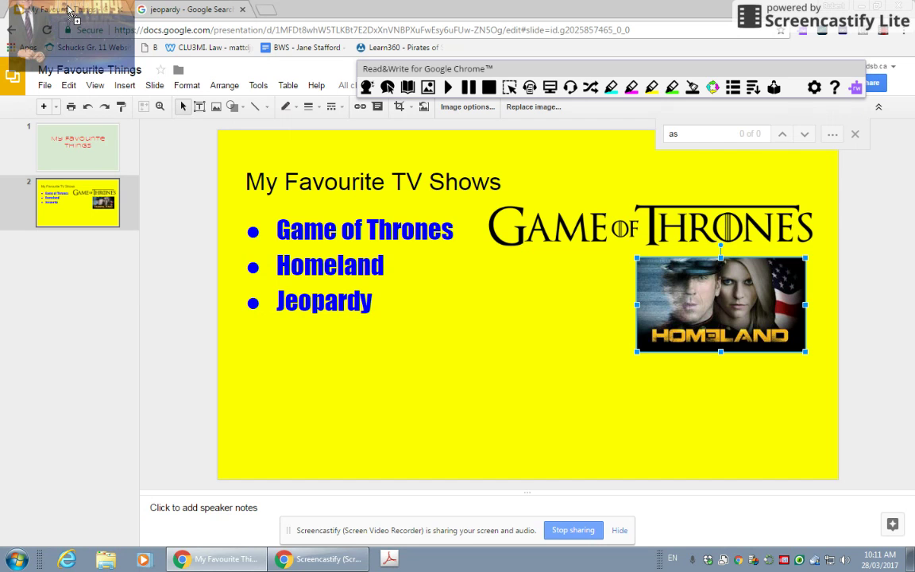
# - Drop the Jeopardy picture under the Homeland poster and enlarge it to match its width
pyautogui.moveTo(70, 11)
pyautogui.mouseDown()
pyautogui.moveTo(625, 383)
pyautogui.moveTo(650, 390)
pyautogui.mouseUp()
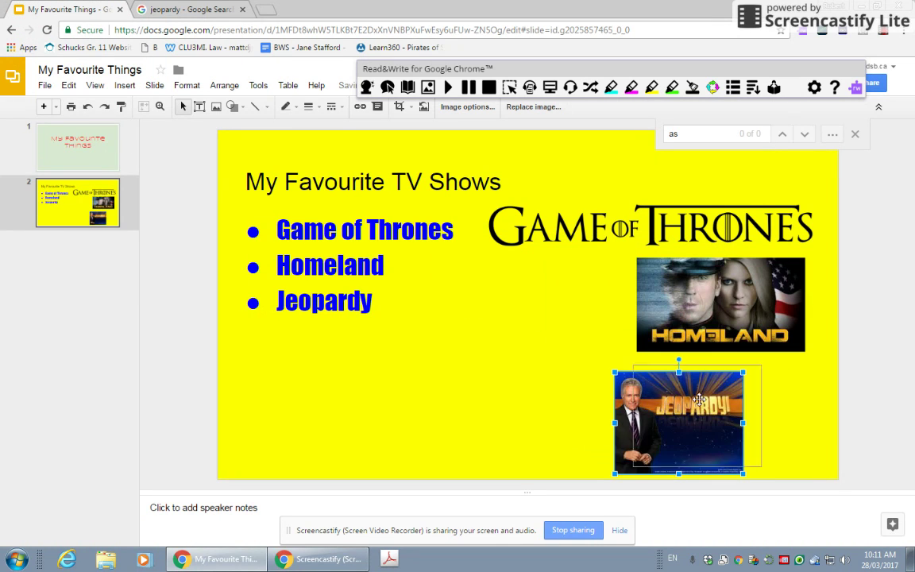
pyautogui.moveTo(698, 399); pyautogui.dragTo(733, 392)
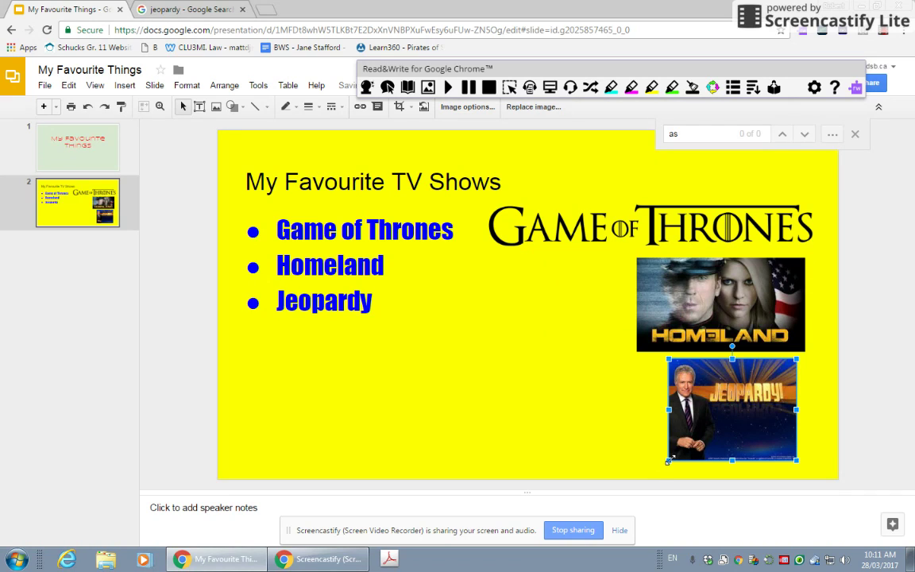
pyautogui.moveTo(668, 461); pyautogui.dragTo(658, 467)
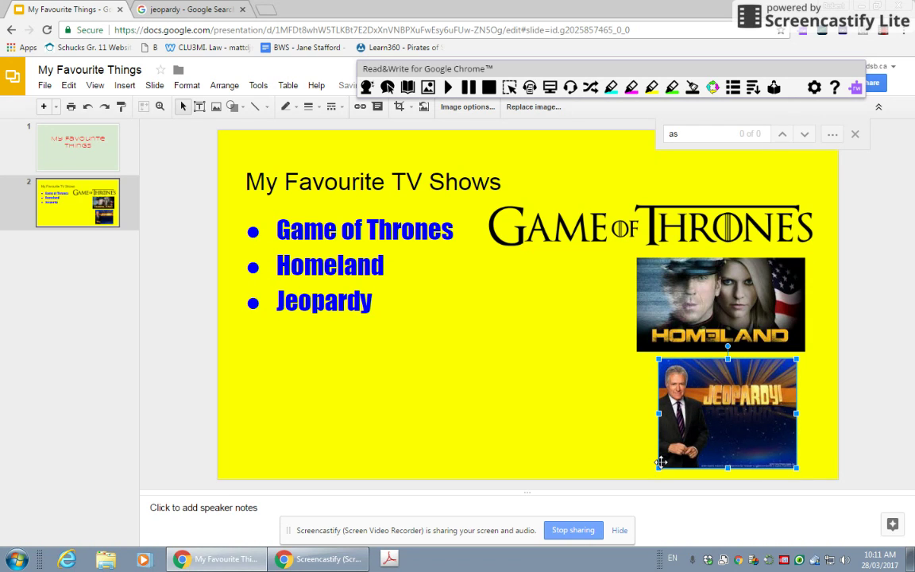